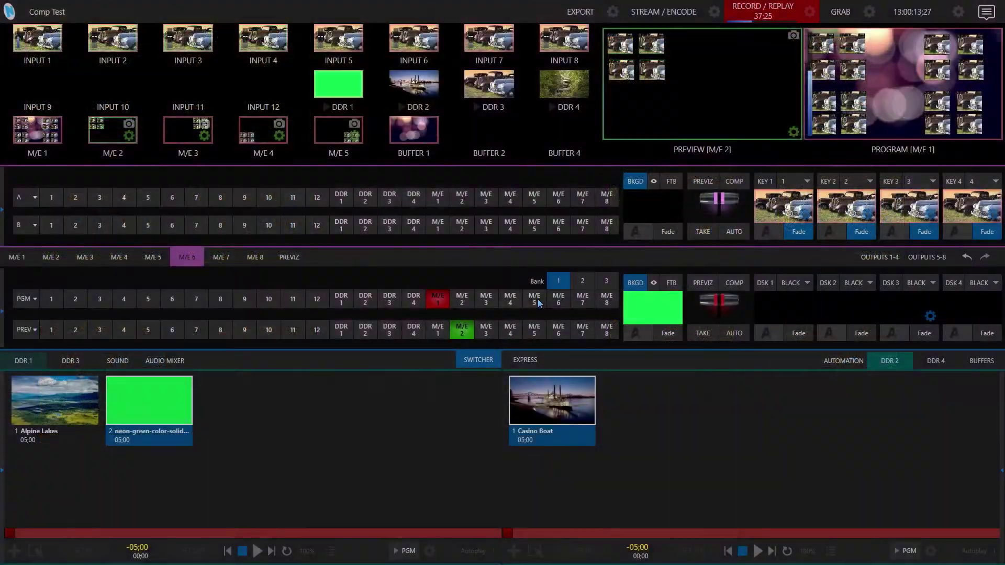
Put M/E 6 on Program and recall comp 1 so the vintage truck picture fills the frame
{"action": "left_click", "coordinate": [560, 306]}
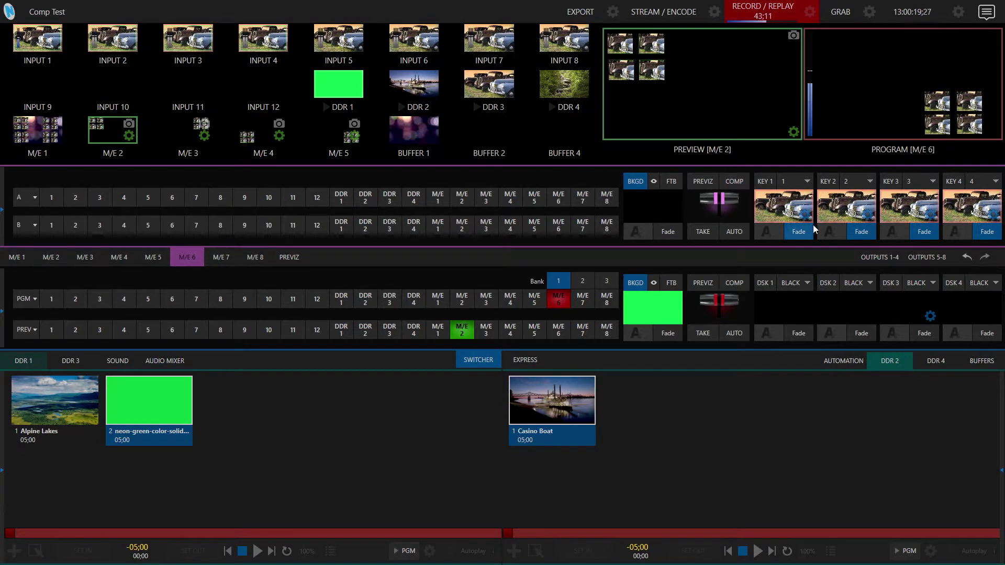
{"action": "left_click", "coordinate": [734, 181]}
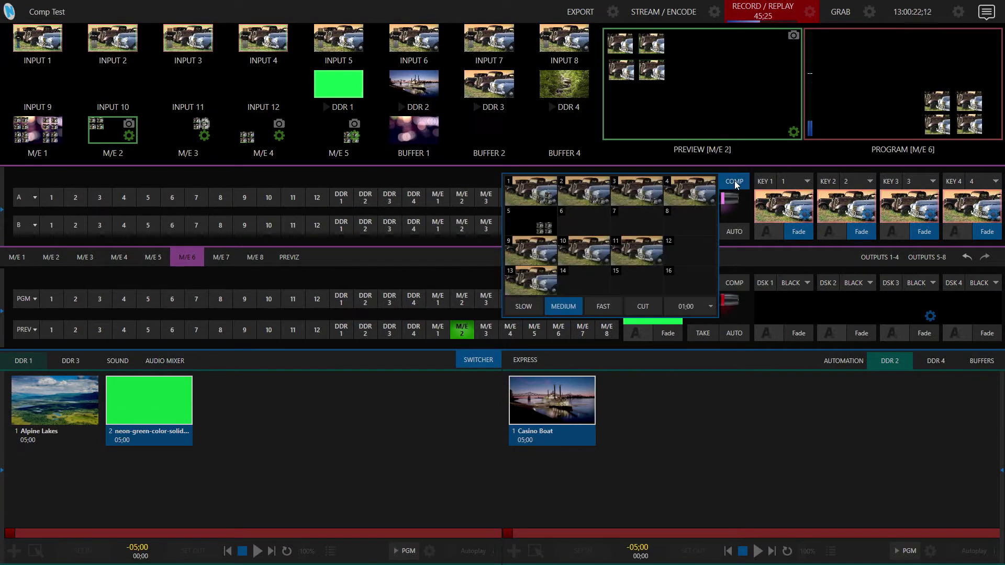
{"action": "left_click", "coordinate": [522, 193]}
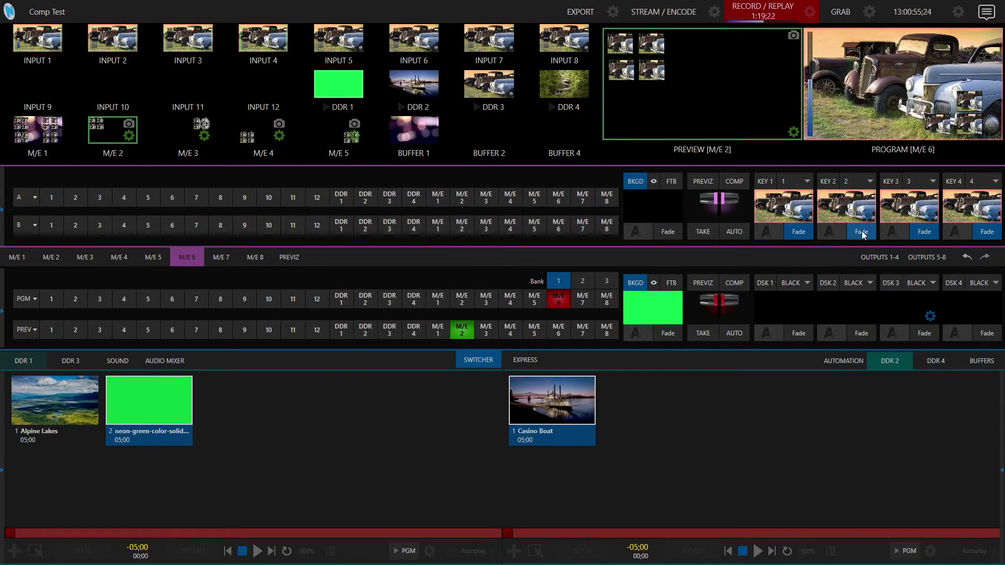
Fade Keys 2, 3 and 4 out of M/E 6 on Program
{"action": "left_click", "coordinate": [859, 231]}
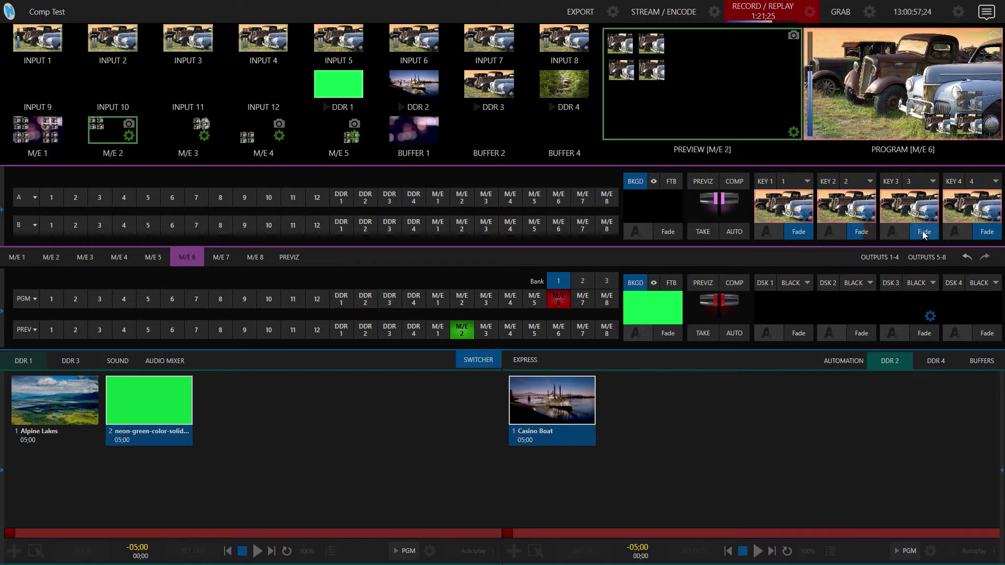
{"action": "left_click", "coordinate": [923, 231]}
{"action": "left_click", "coordinate": [987, 232]}
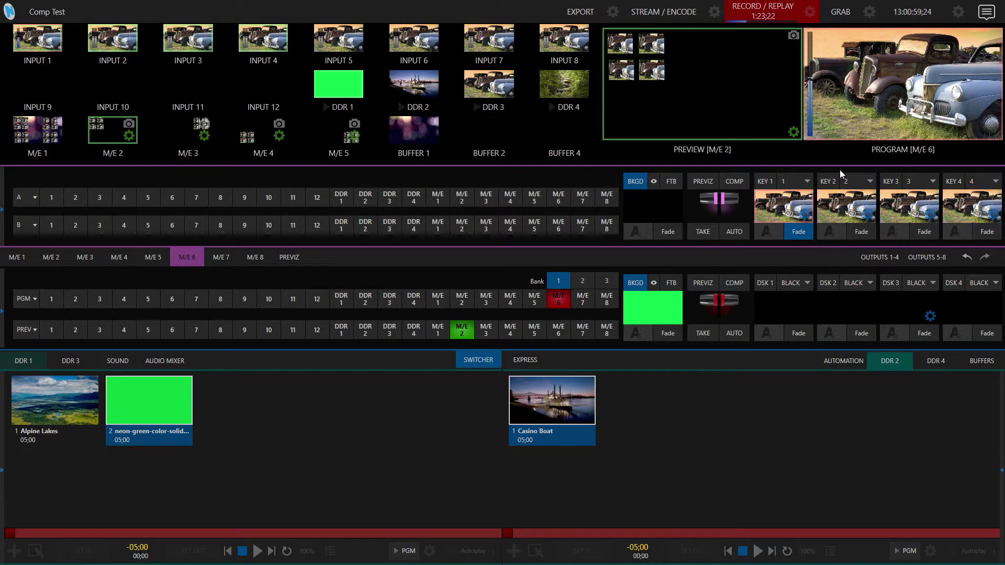
Recall comp 5 on M/E 6, leaving four small thumbnails over black
{"action": "left_click", "coordinate": [734, 181]}
{"action": "left_click", "coordinate": [533, 225]}
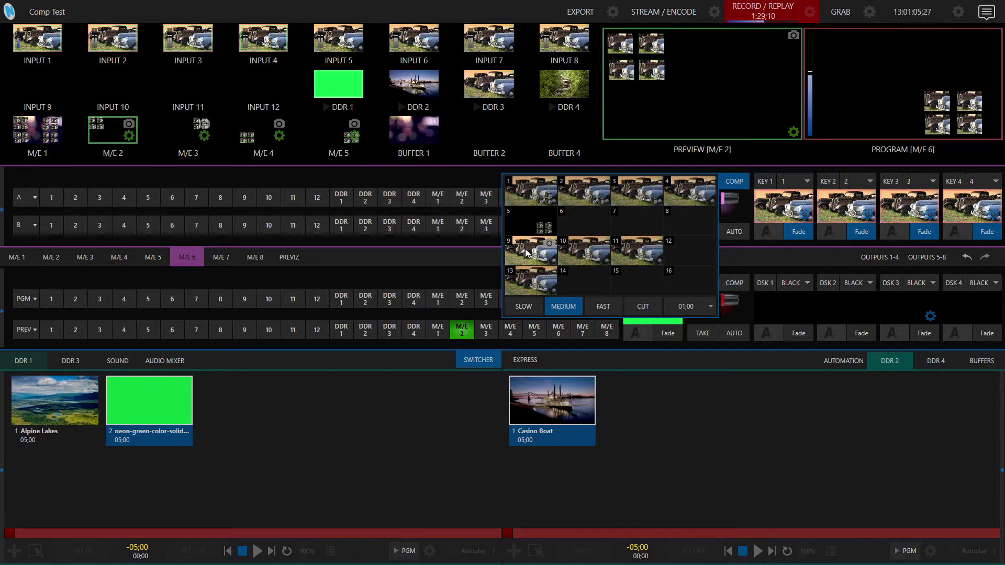
{"action": "left_click", "coordinate": [526, 249]}
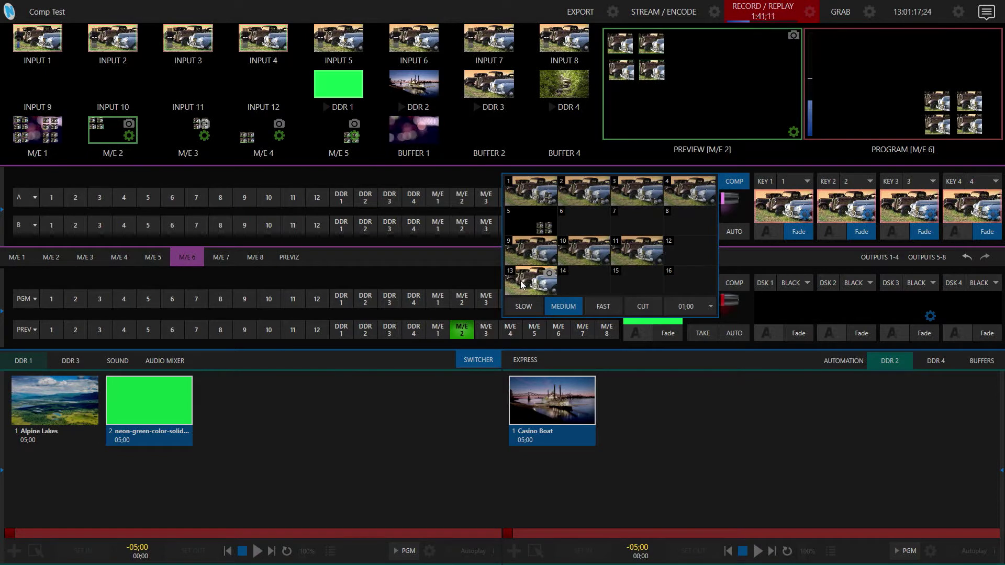
Raise Key 2's Position X from 117.2 to about 120.7
{"action": "left_click", "coordinate": [869, 217]}
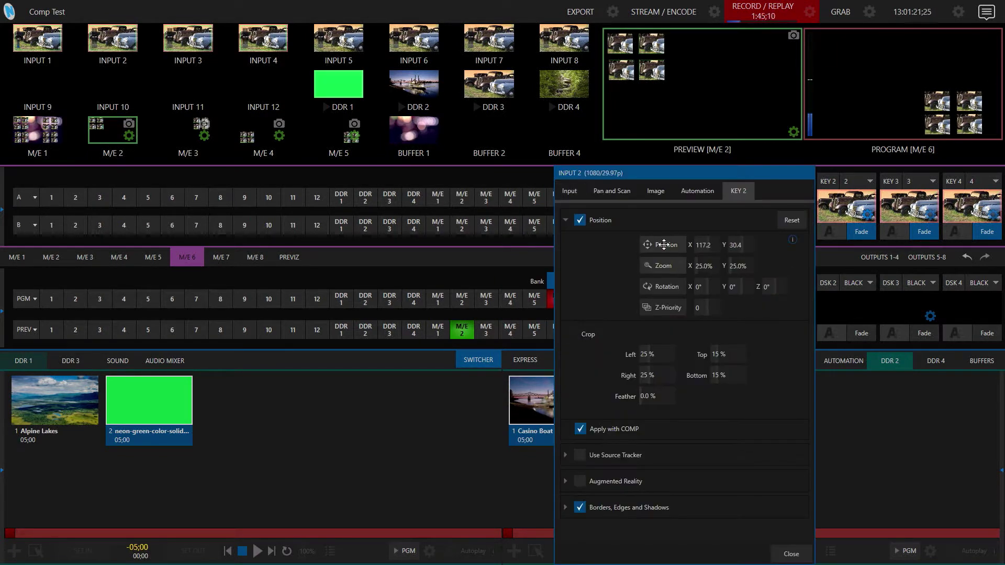
{"action": "left_click_drag", "start_coordinate": [696, 244], "coordinate": [707, 267]}
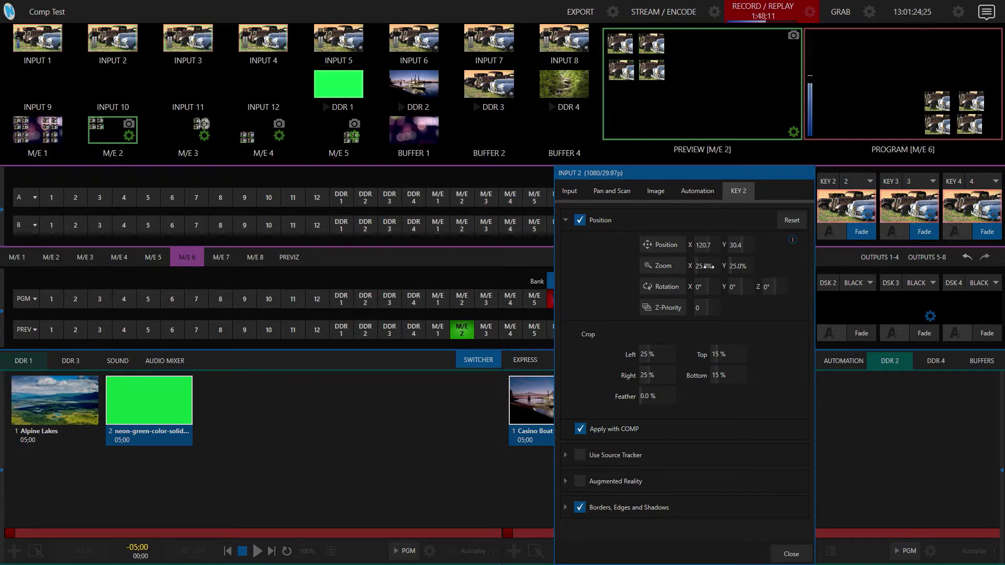
{"action": "left_click", "coordinate": [800, 558]}
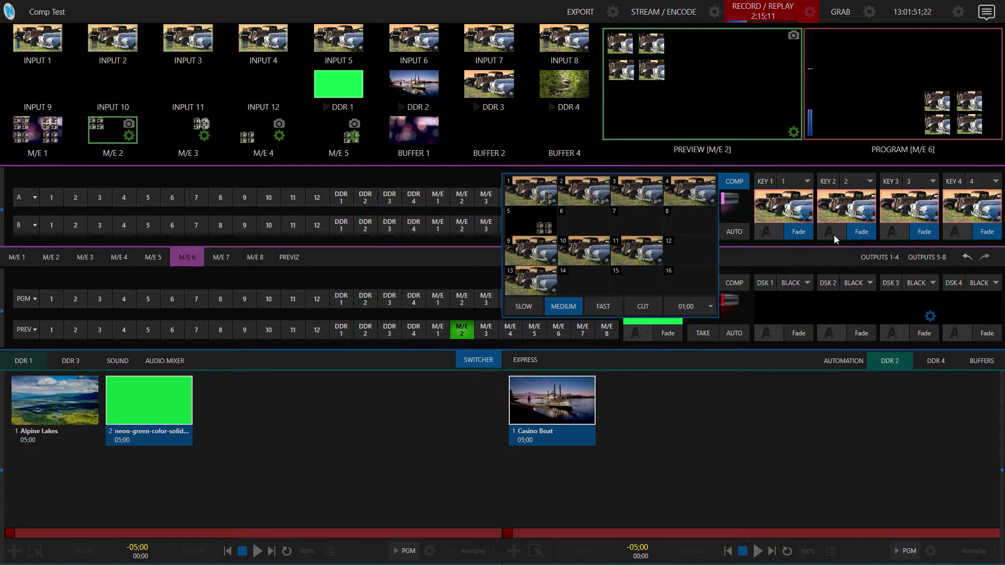
Recall a full-frame comp and raise Key 1's Z-Priority to 5 so the truck covers Program
{"action": "left_click", "coordinate": [805, 217]}
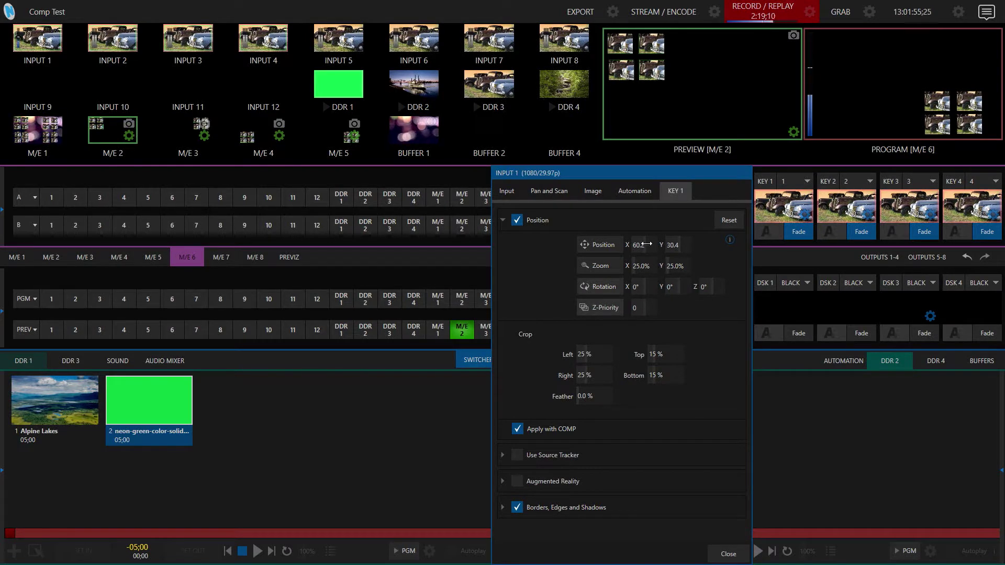
{"action": "left_click_drag", "start_coordinate": [702, 178], "coordinate": [624, 119]}
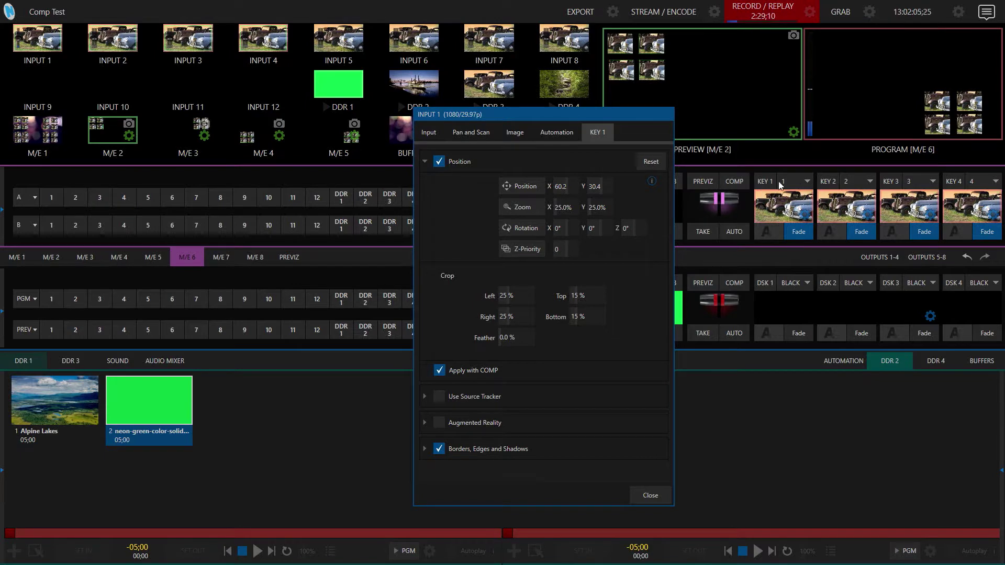
{"action": "left_click", "coordinate": [738, 182]}
{"action": "left_click", "coordinate": [735, 182]}
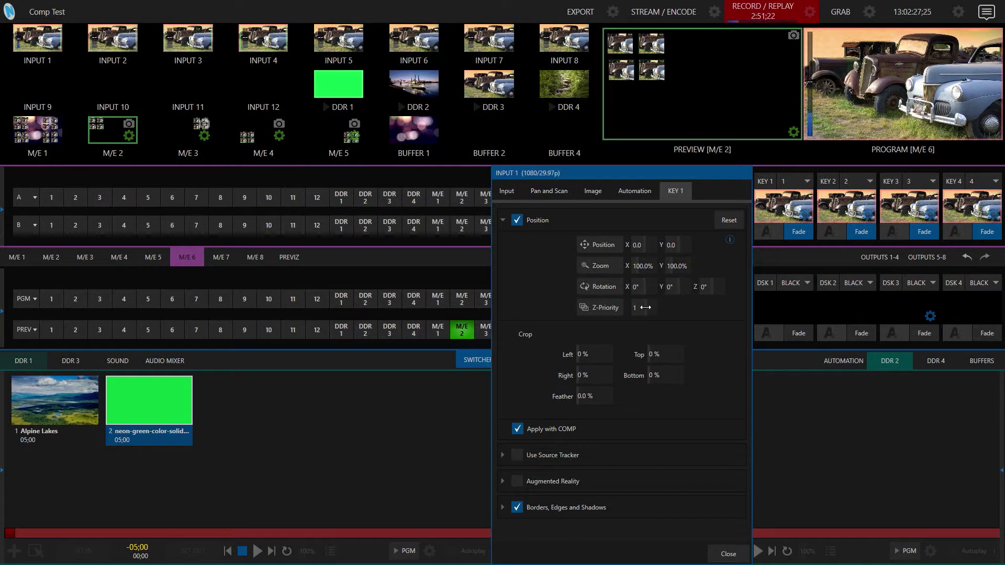
{"action": "left_click_drag", "start_coordinate": [662, 318], "coordinate": [676, 316]}
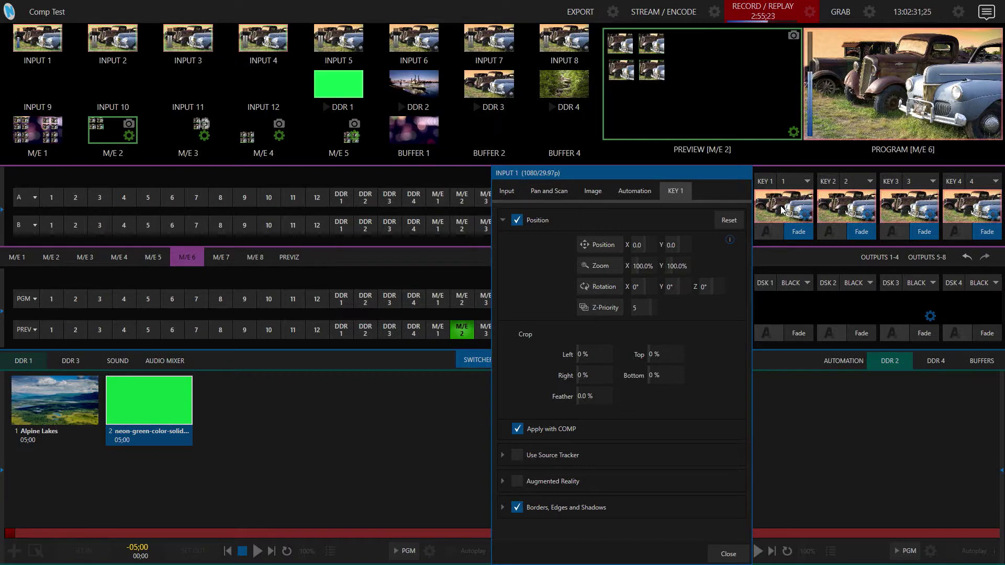
{"action": "left_click", "coordinate": [730, 555]}
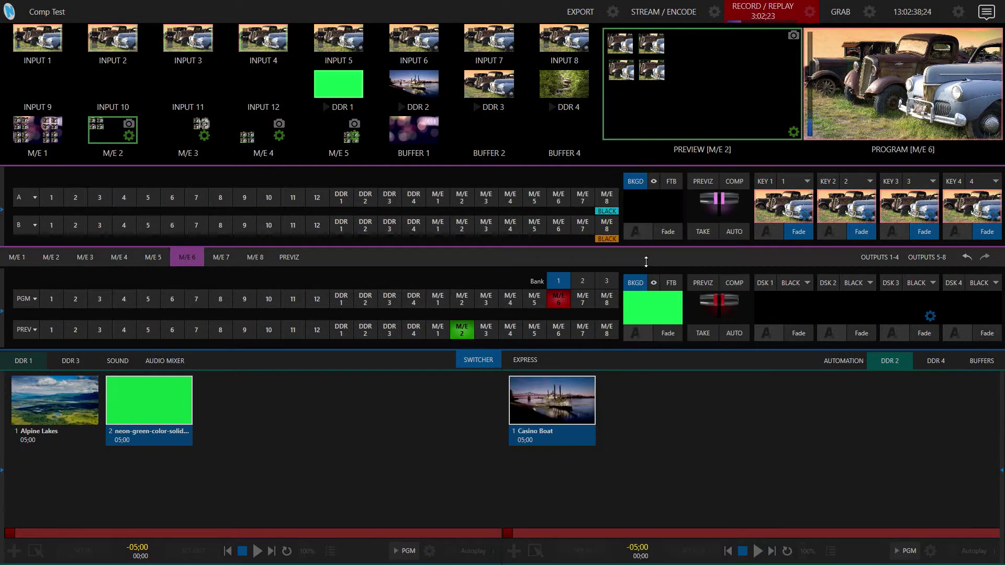
Try comps 5, 11 and 10 on M/E 6, ending on the full-frame truck comp
{"action": "left_click", "coordinate": [732, 180]}
{"action": "right_click", "coordinate": [533, 224]}
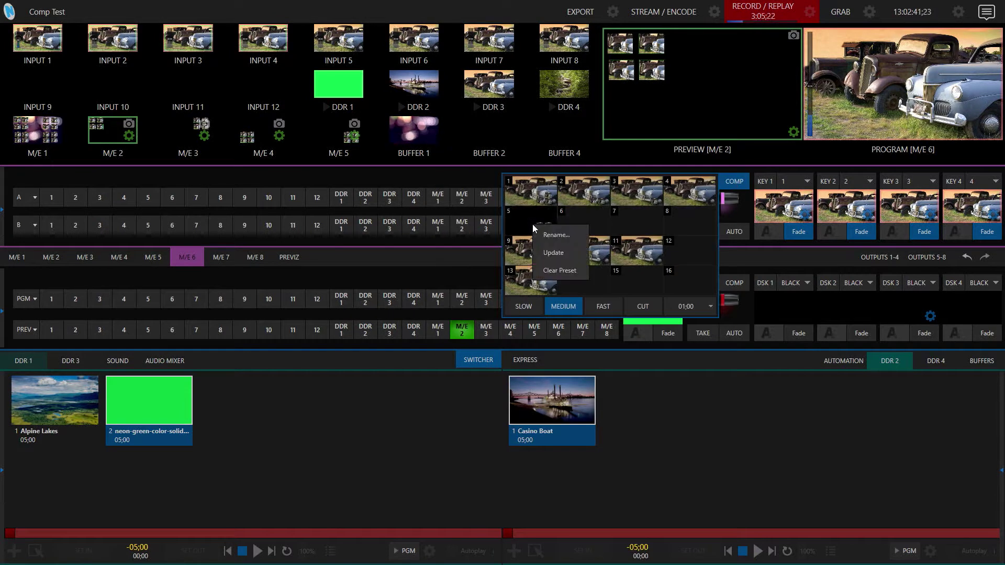
{"action": "left_click", "coordinate": [524, 223]}
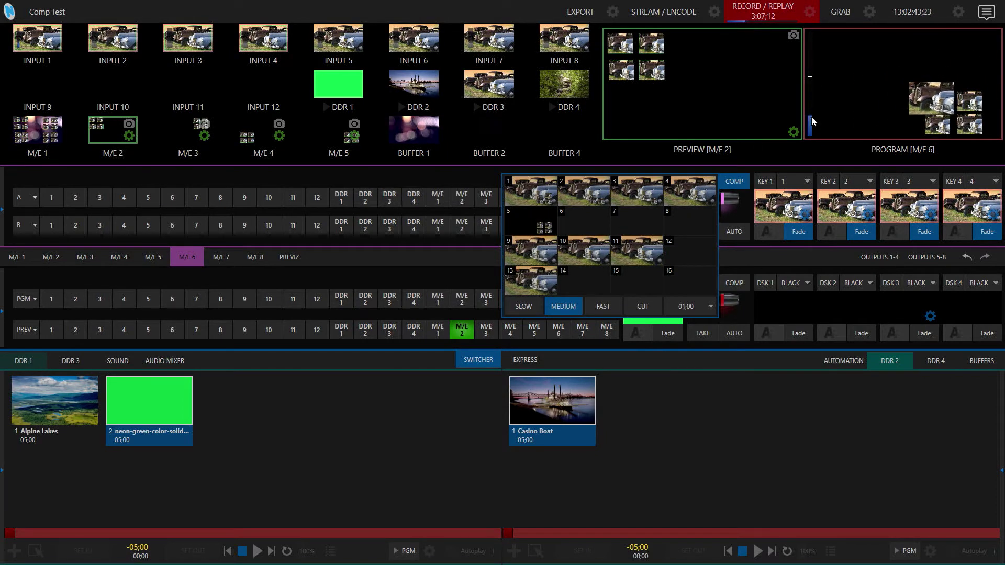
{"action": "left_click", "coordinate": [618, 255]}
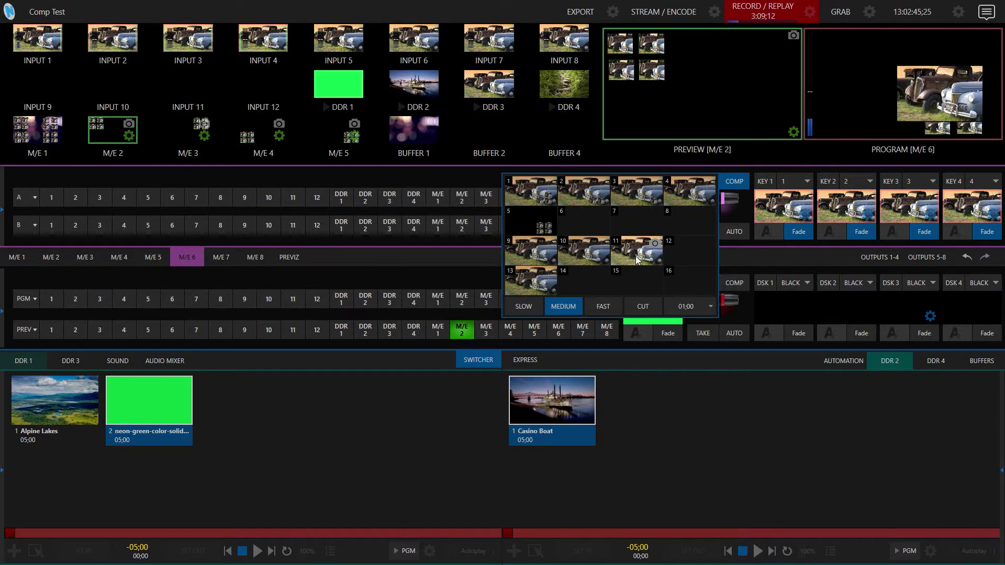
{"action": "left_click", "coordinate": [579, 253]}
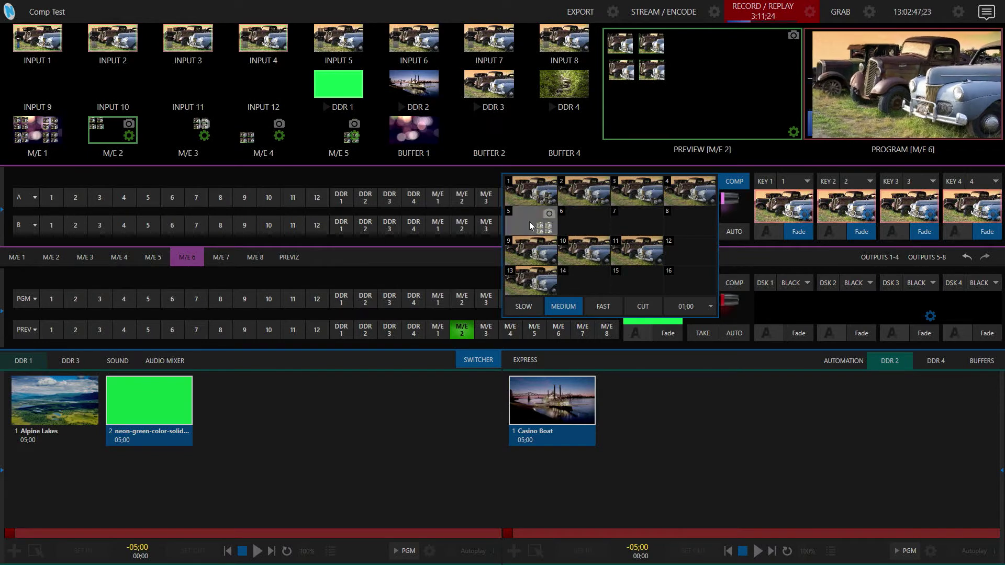
{"action": "left_click", "coordinate": [580, 250]}
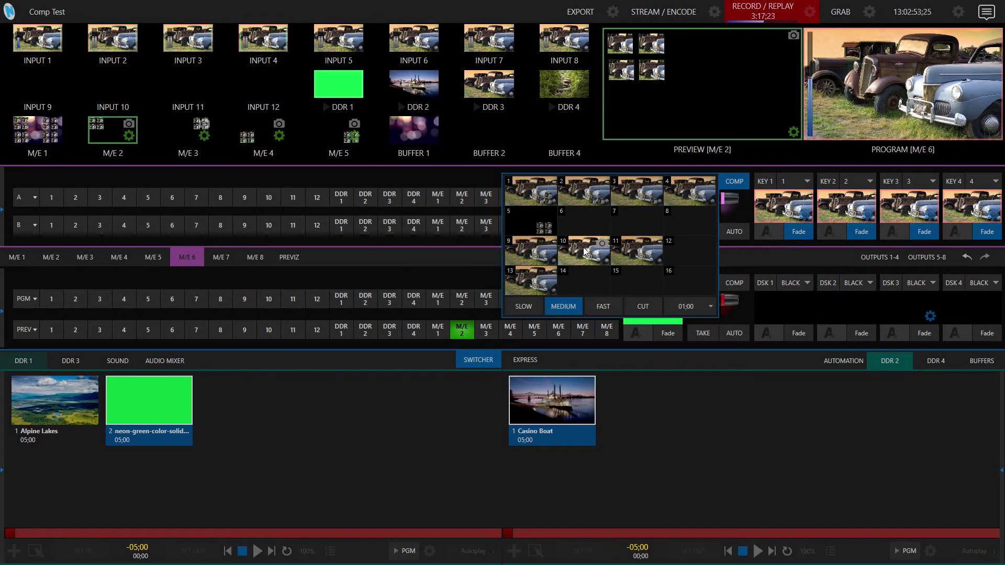
Check Key 1 and Key 2 settings; Key 1 is back to 25% zoom, X 60.2, Z-Priority 0
{"action": "left_click", "coordinate": [806, 218]}
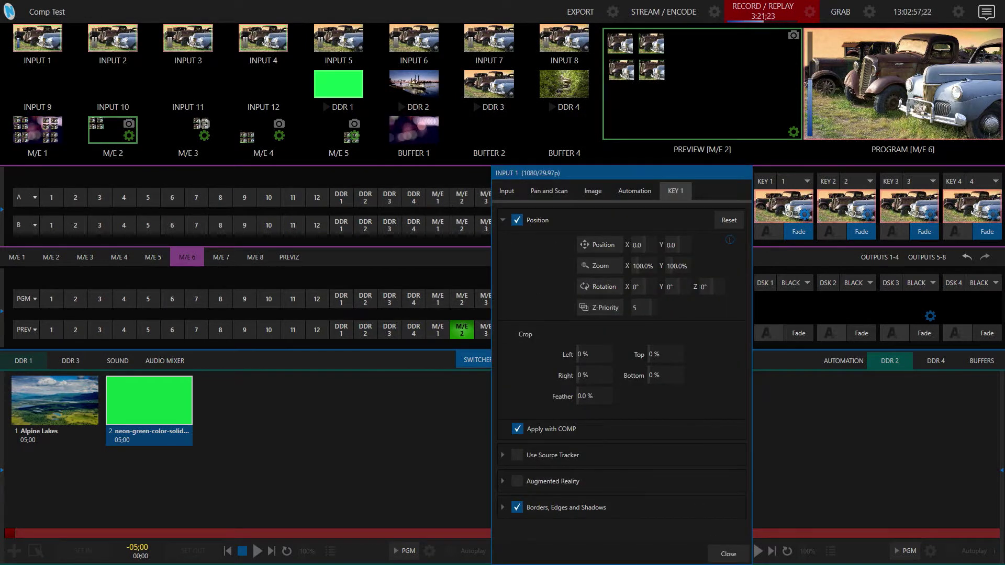
{"action": "left_click", "coordinate": [735, 554]}
{"action": "left_click", "coordinate": [868, 218]}
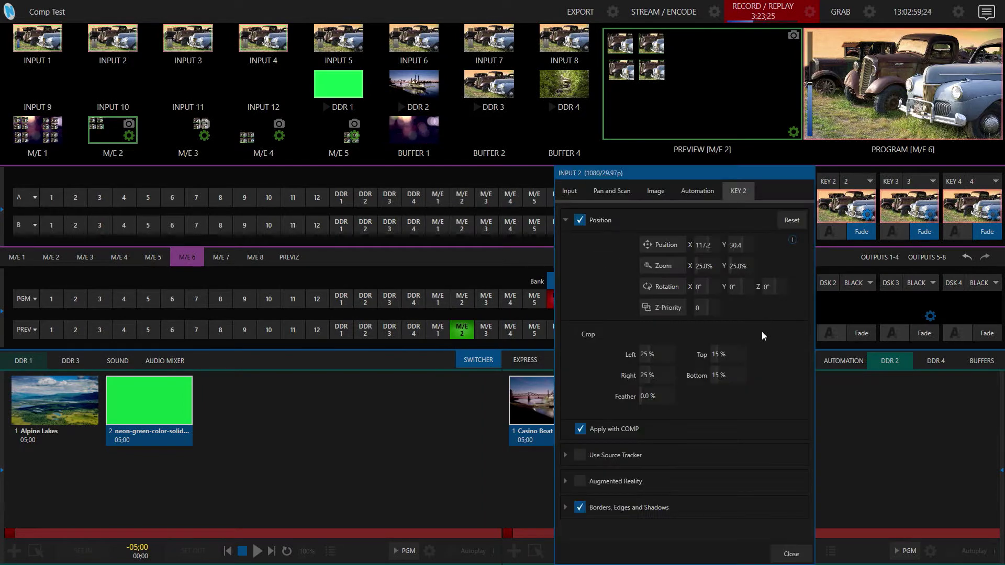
{"action": "left_click", "coordinate": [791, 554]}
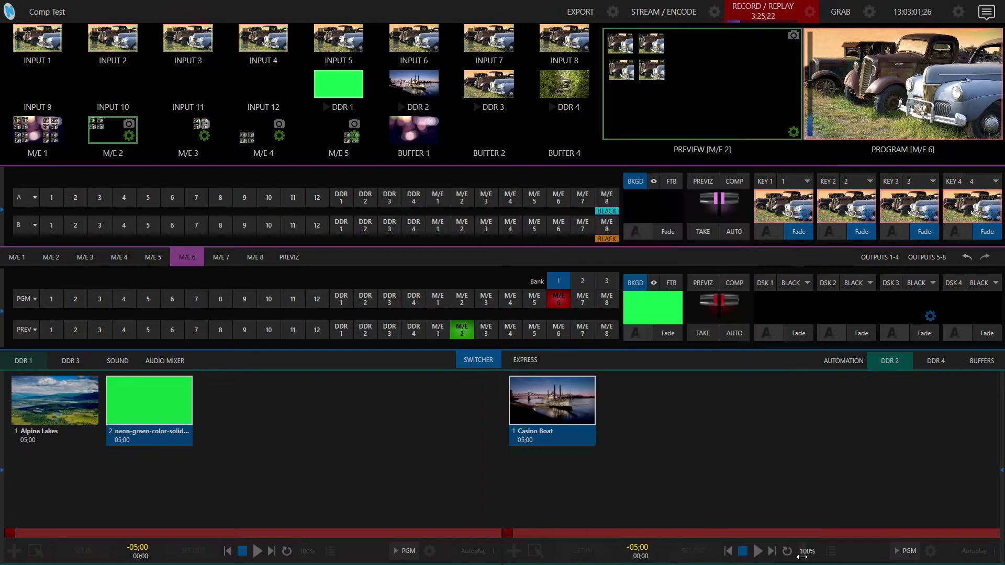
{"action": "left_click", "coordinate": [739, 183]}
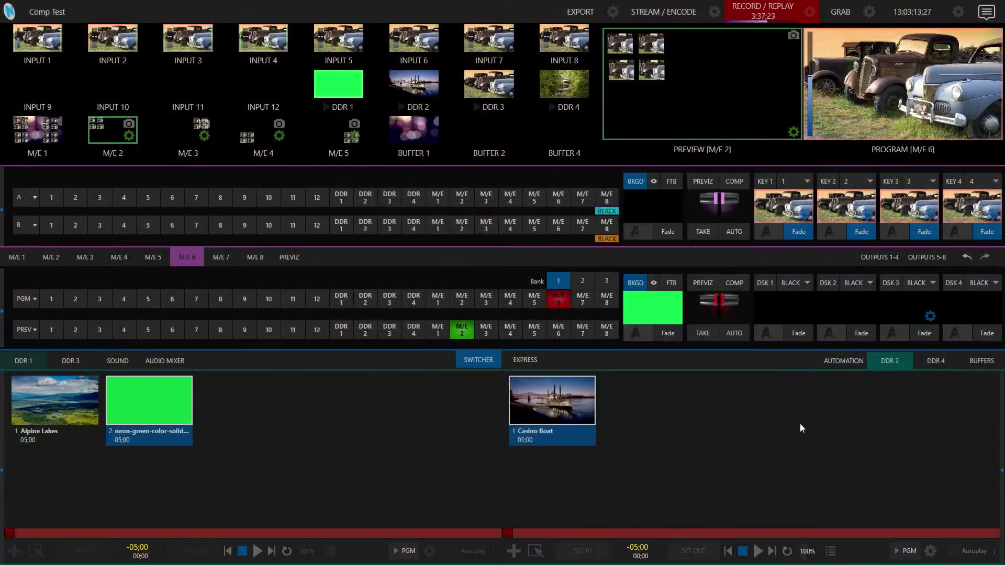
{"action": "left_click", "coordinate": [805, 214]}
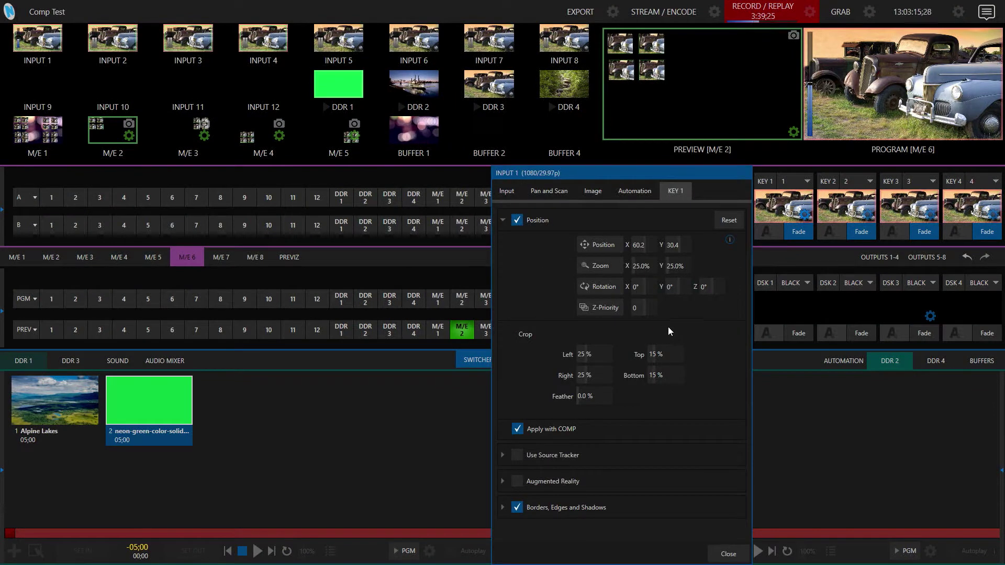
{"action": "left_click", "coordinate": [738, 557]}
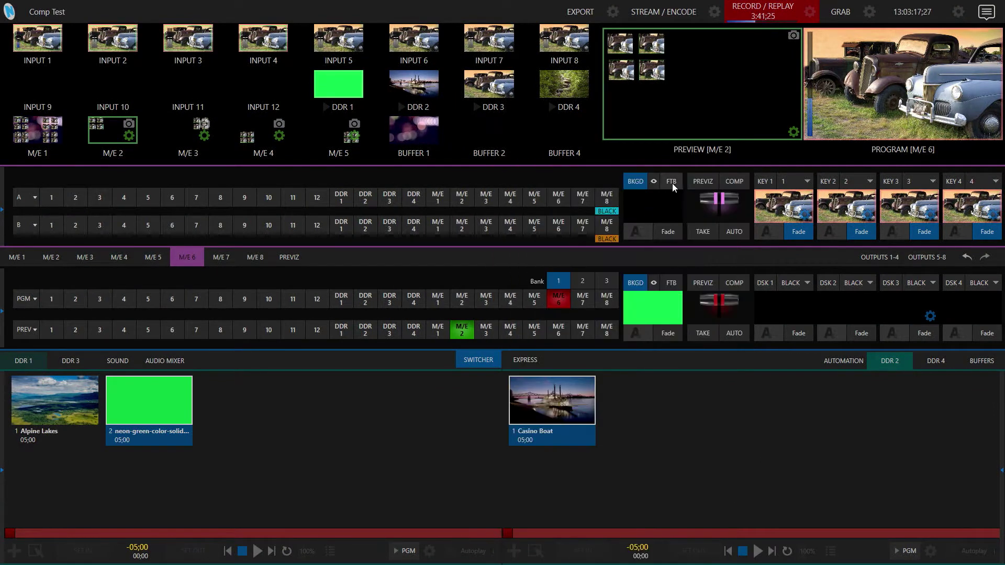
Recall comp 5 on M/E 6, showing four small inputs in the lower right over black
{"action": "left_click", "coordinate": [727, 178]}
{"action": "left_click", "coordinate": [539, 218]}
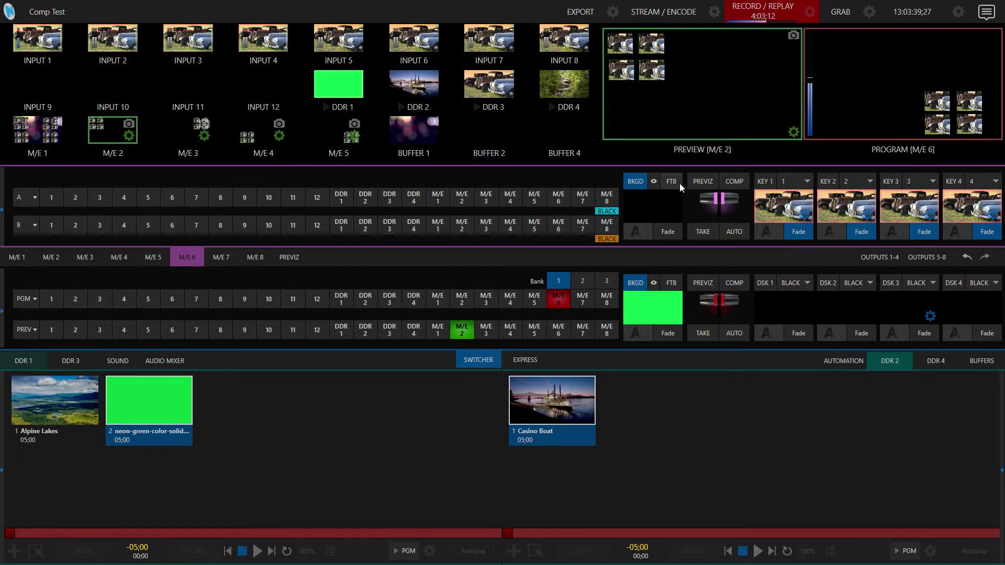
{"action": "left_click", "coordinate": [631, 236]}
Check 4 Layer mode and Row A's position, then switch M/E 6 to the A/B background layout
{"action": "left_click", "coordinate": [601, 206]}
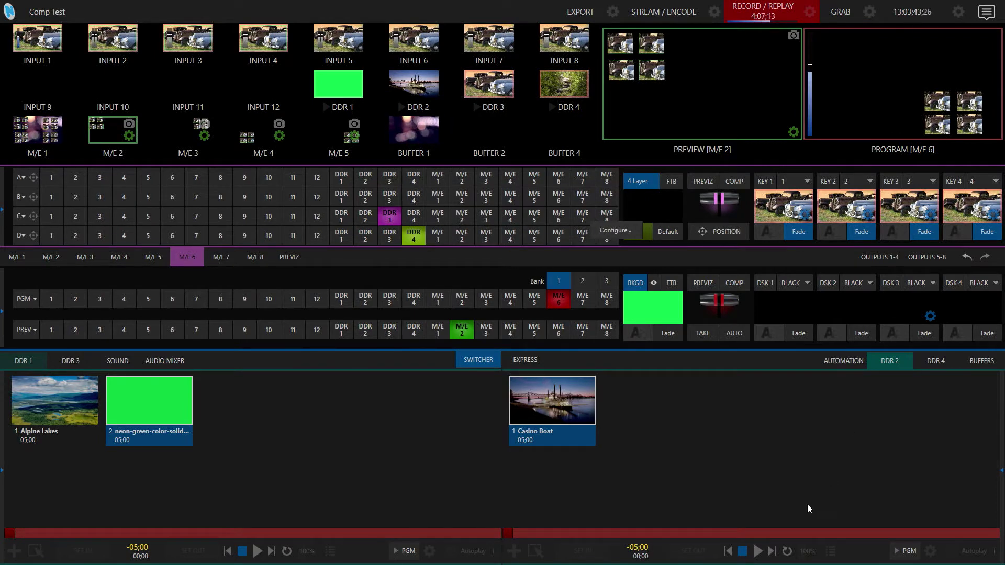
{"action": "left_click", "coordinate": [31, 178]}
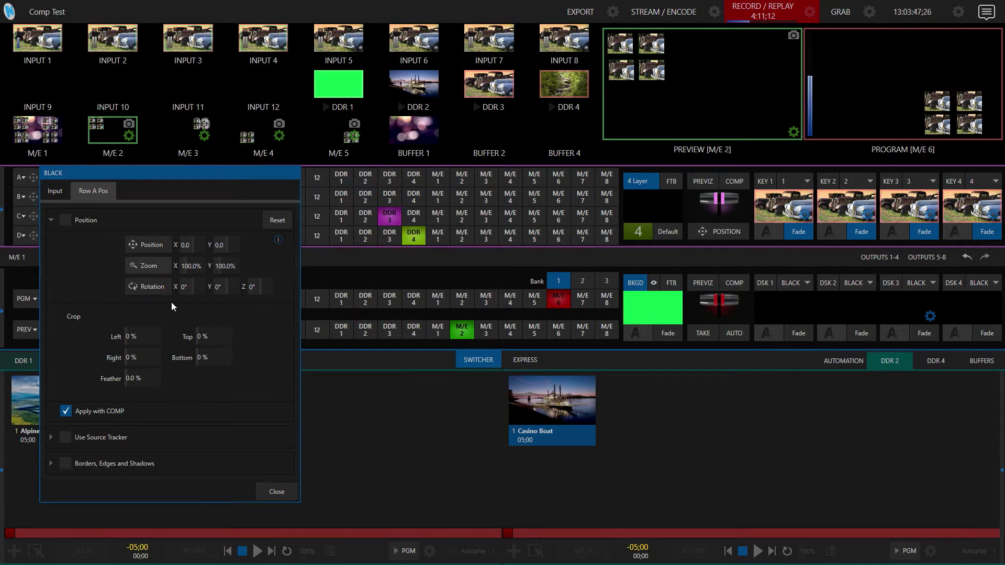
{"action": "left_click", "coordinate": [278, 496]}
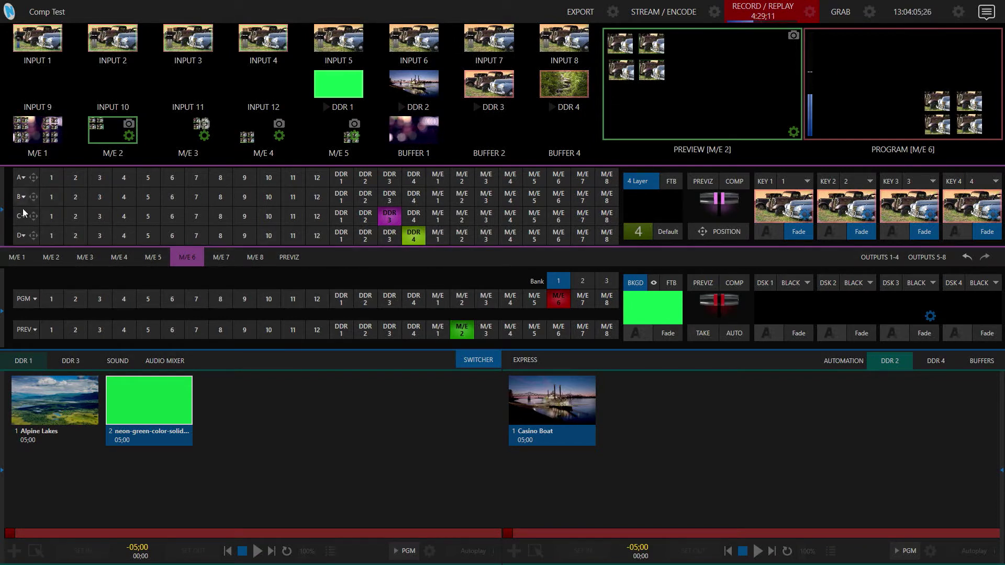
{"action": "left_click", "coordinate": [630, 236]}
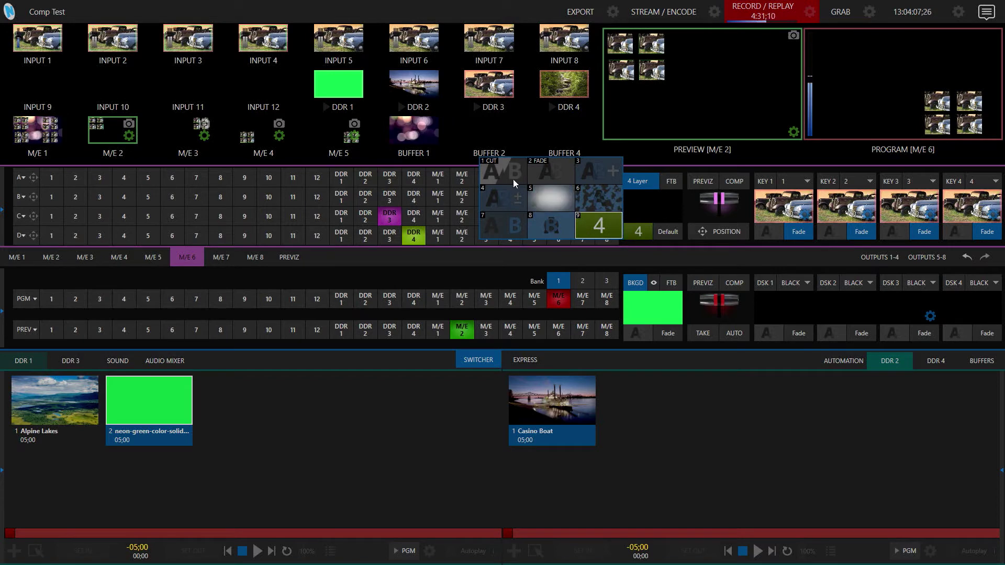
{"action": "left_click", "coordinate": [550, 169]}
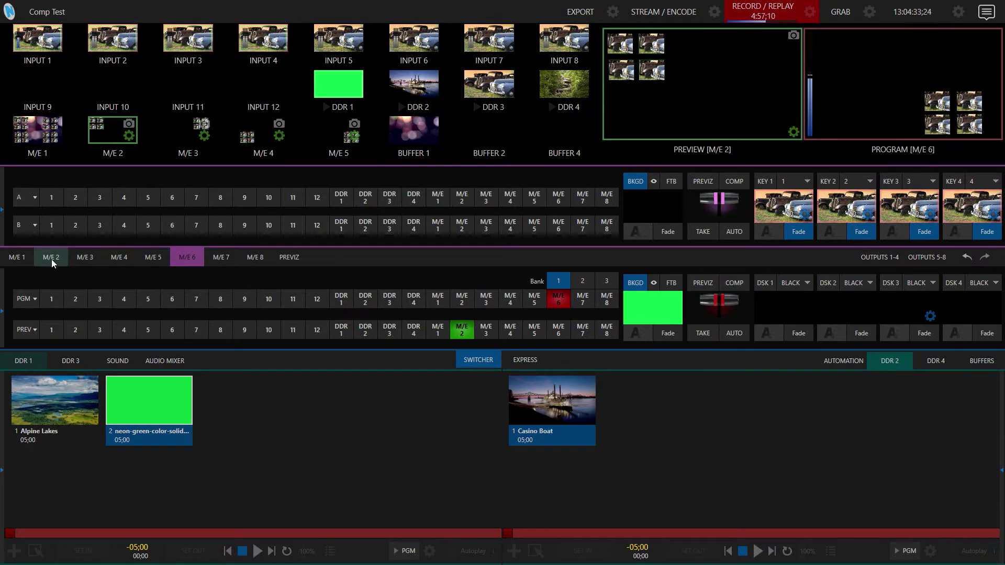
Browse the M/E 5, 3 and 4 switcher tabs, settling on M/E 2
{"action": "left_click", "coordinate": [155, 256]}
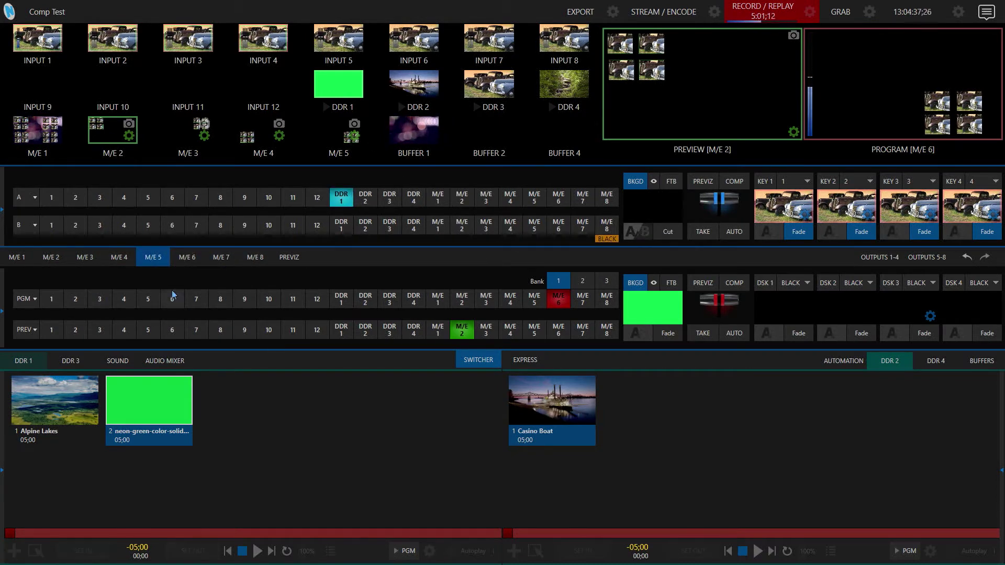
{"action": "left_click", "coordinate": [58, 261]}
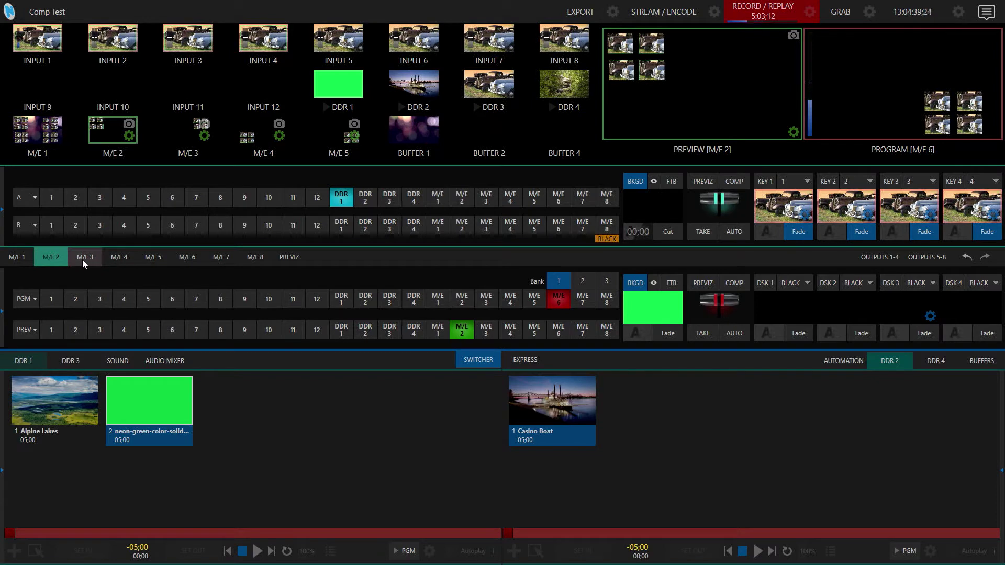
{"action": "left_click", "coordinate": [85, 260]}
{"action": "left_click", "coordinate": [125, 260]}
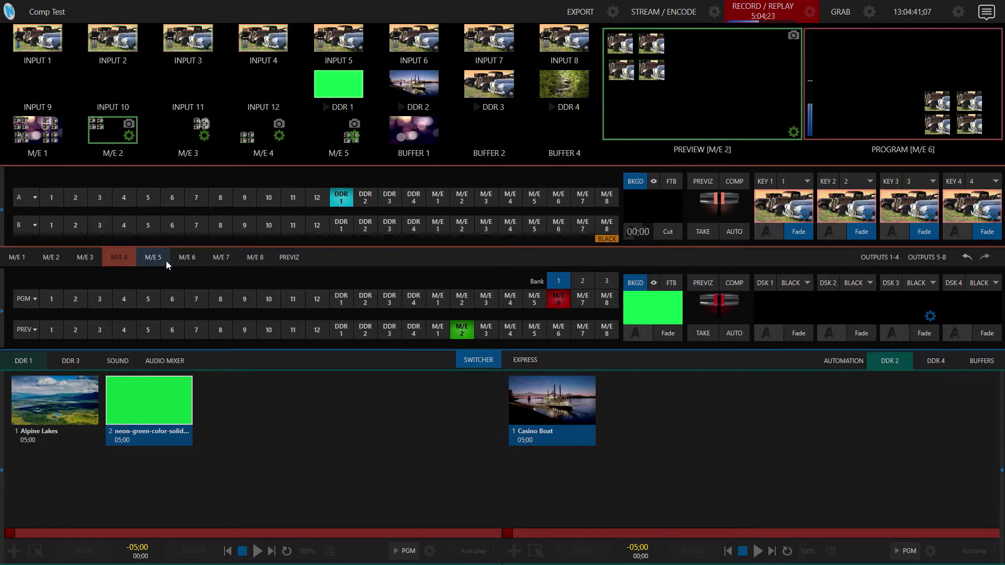
{"action": "left_click", "coordinate": [60, 257]}
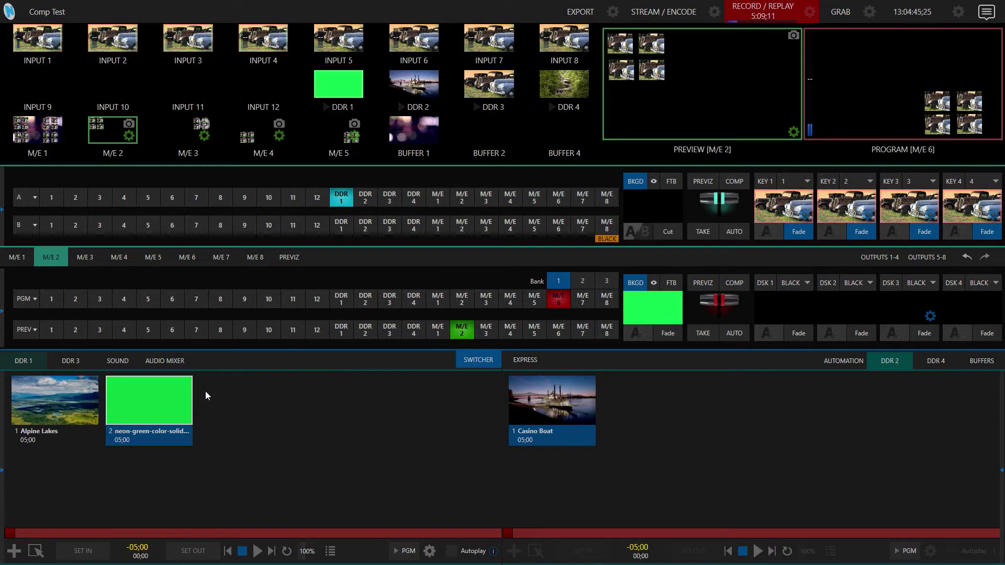
Sample the Preview green (14, 255, 79) as M/E 2's LiveMatte key colour, then put M/E 1 on Program
{"action": "left_click", "coordinate": [130, 138]}
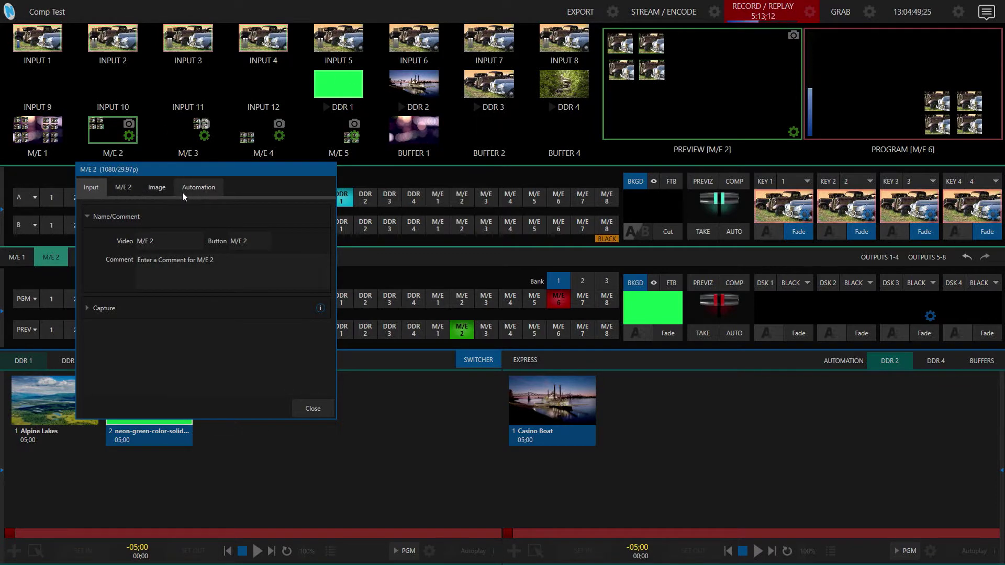
{"action": "left_click", "coordinate": [157, 187]}
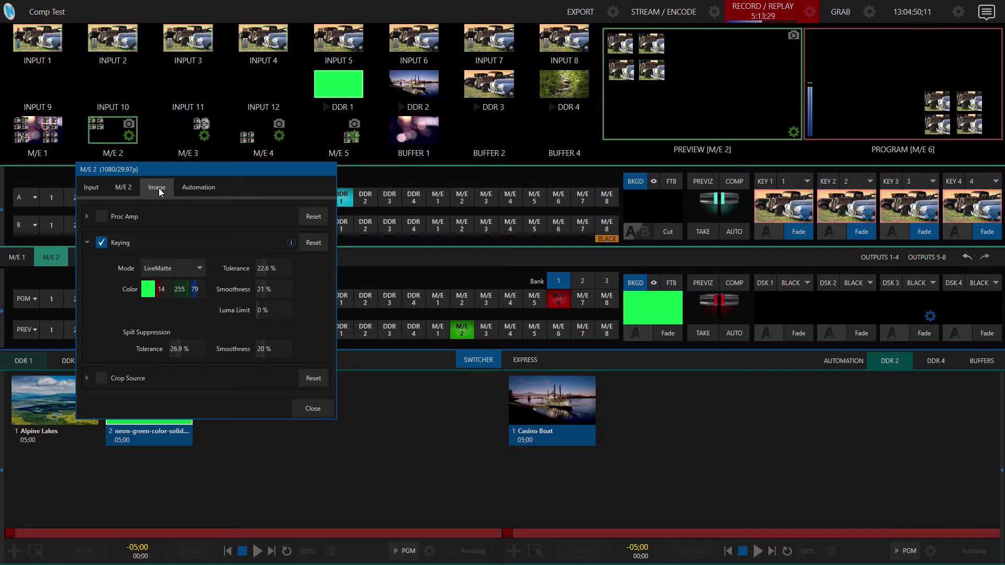
{"action": "left_click", "coordinate": [148, 289]}
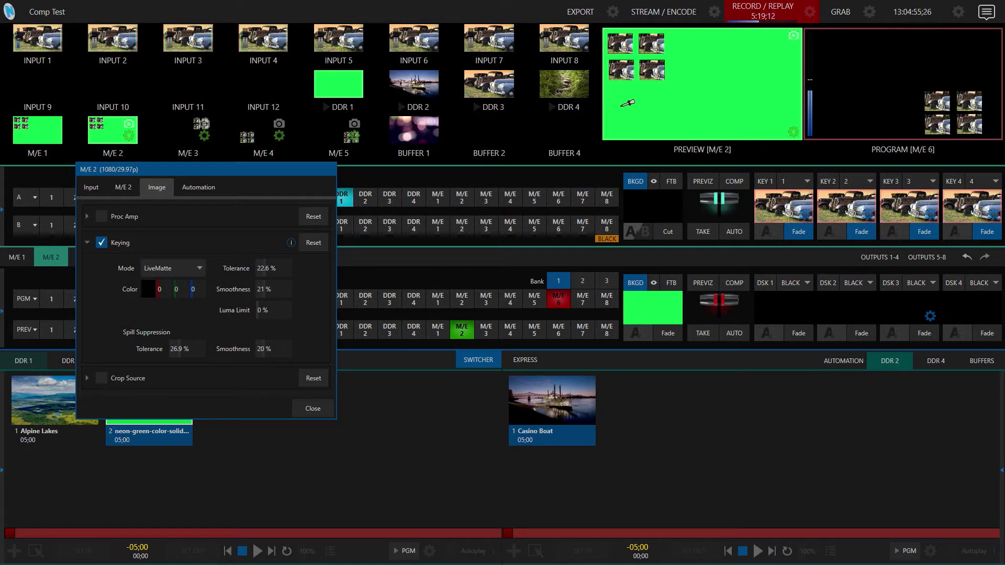
{"action": "left_click", "coordinate": [668, 99]}
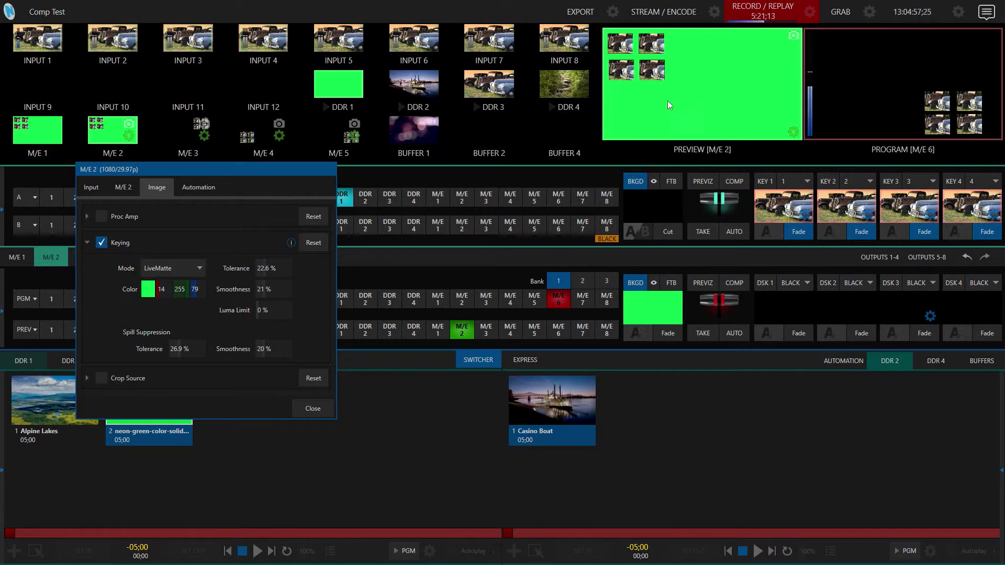
{"action": "left_click", "coordinate": [668, 100]}
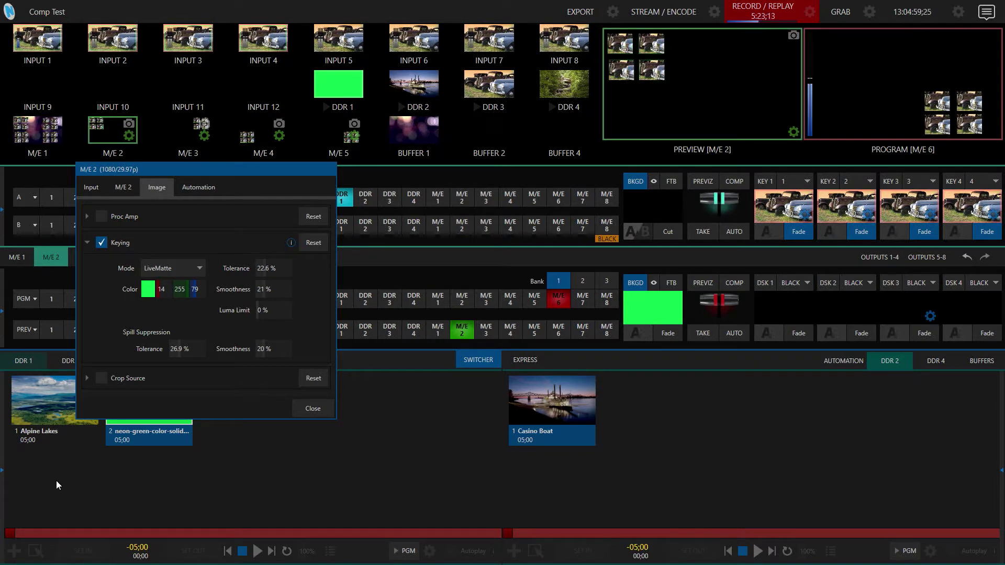
{"action": "left_click", "coordinate": [316, 405]}
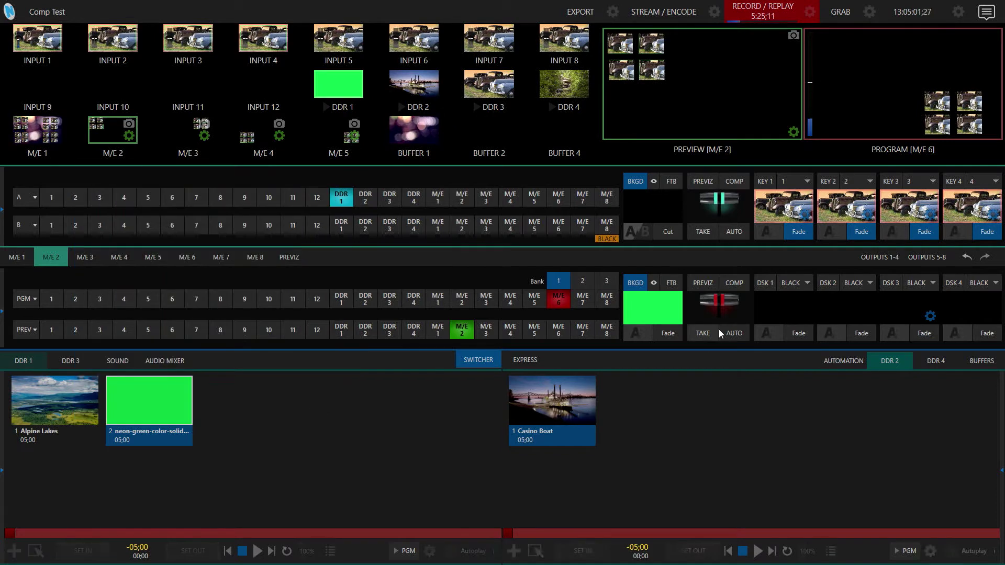
{"action": "left_click", "coordinate": [436, 301]}
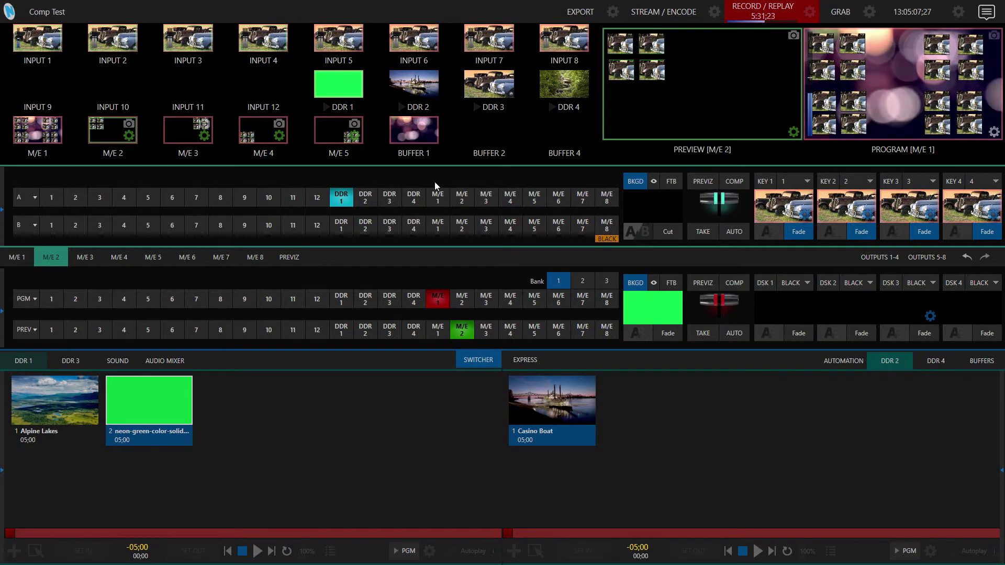
Show M/E 1's key settings, whose four keys carry M/E 2 through M/E 5
{"action": "left_click", "coordinate": [20, 258]}
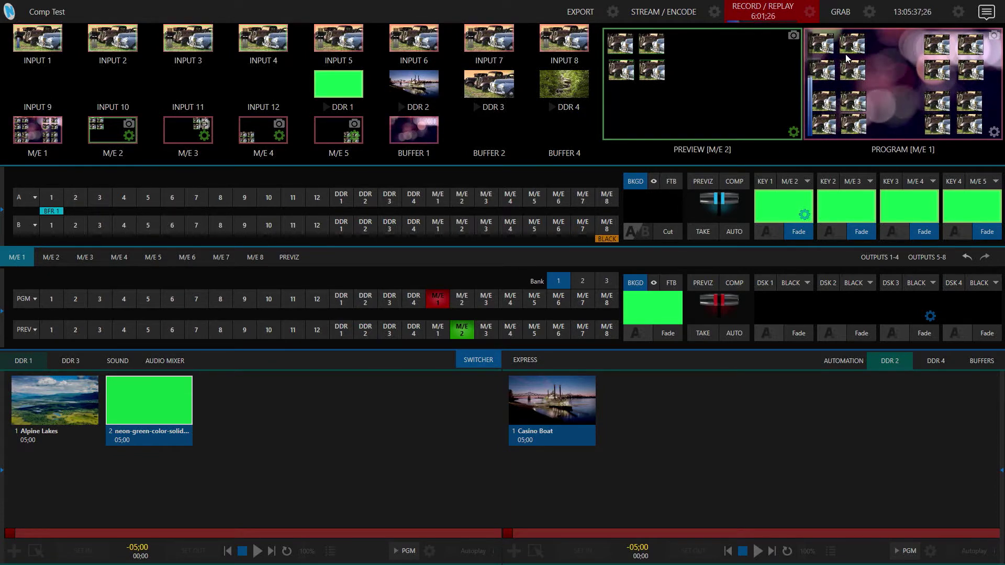
{"action": "left_click", "coordinate": [804, 215]}
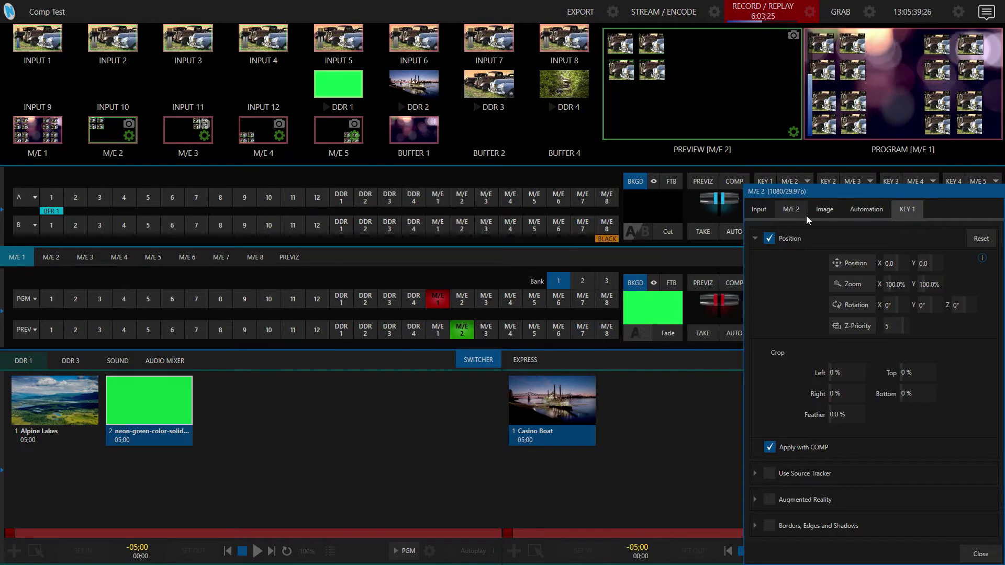
{"action": "left_click", "coordinate": [980, 554]}
{"action": "left_click", "coordinate": [867, 215]}
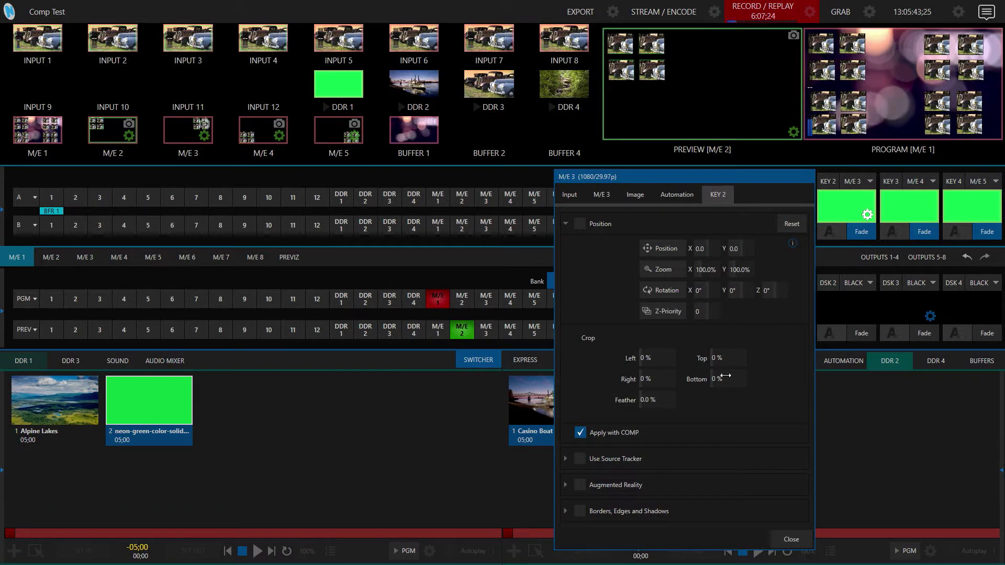
{"action": "left_click", "coordinate": [788, 542]}
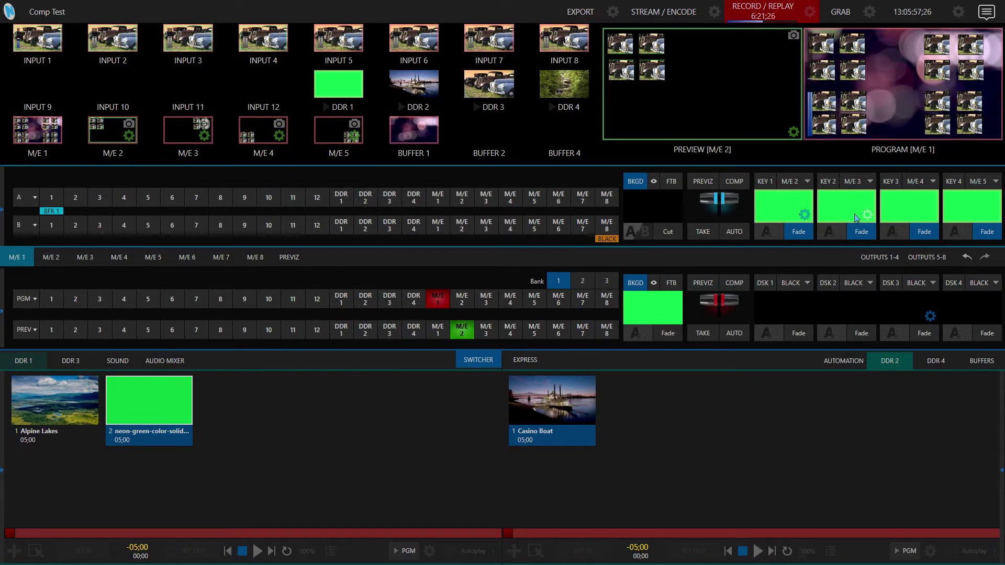
{"action": "left_click", "coordinate": [85, 258]}
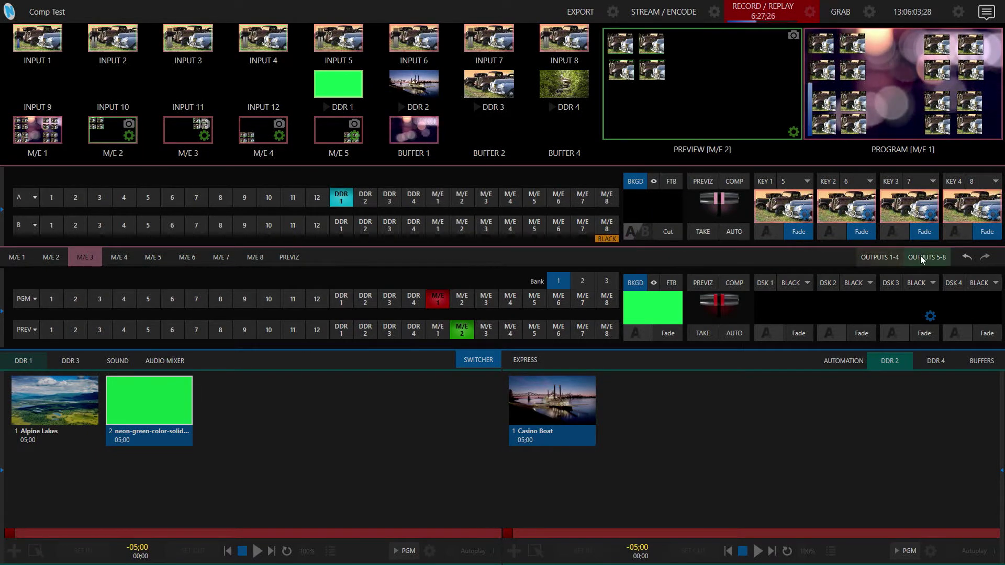
{"action": "left_click", "coordinate": [18, 258]}
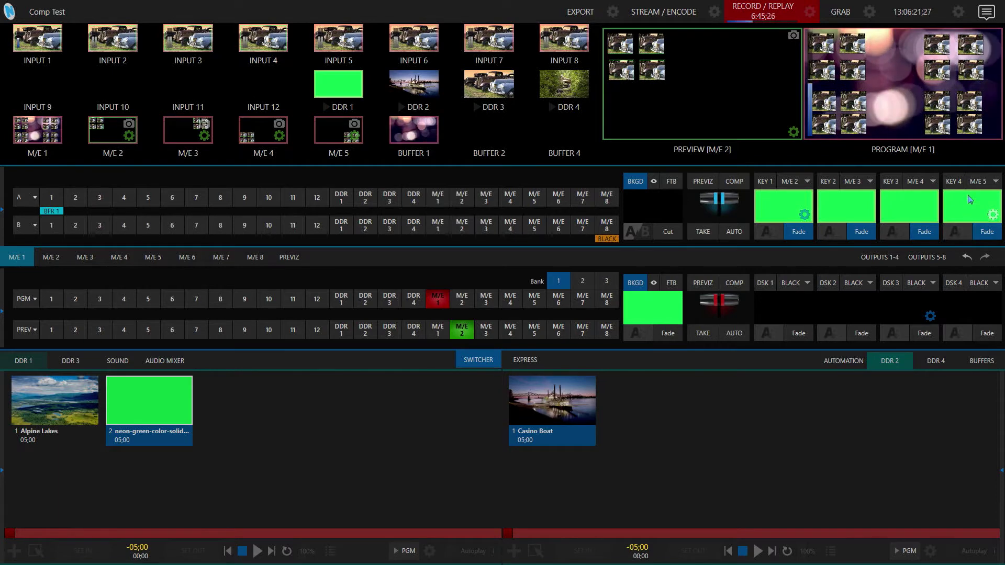
{"action": "left_click", "coordinate": [733, 179]}
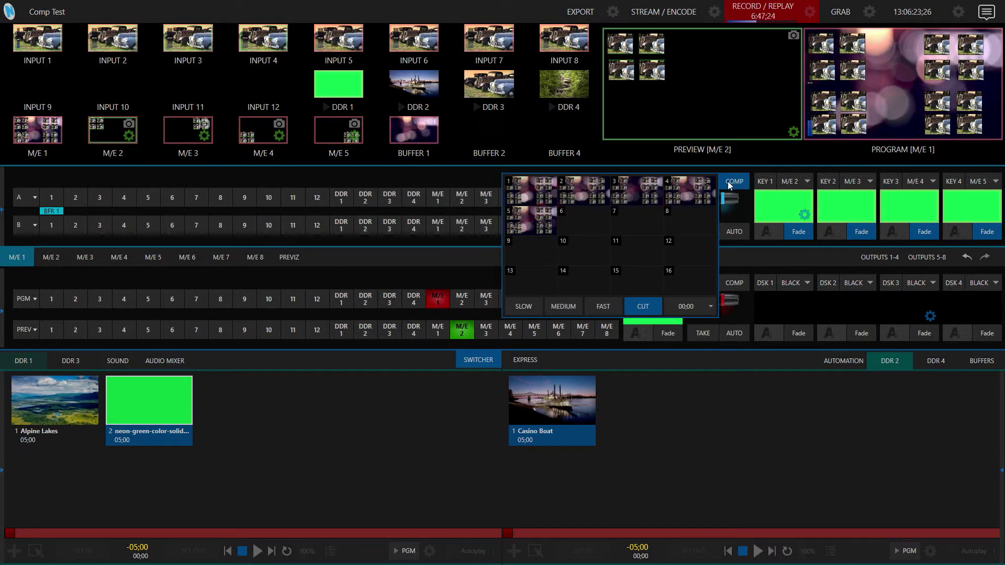
{"action": "left_click", "coordinate": [993, 219]}
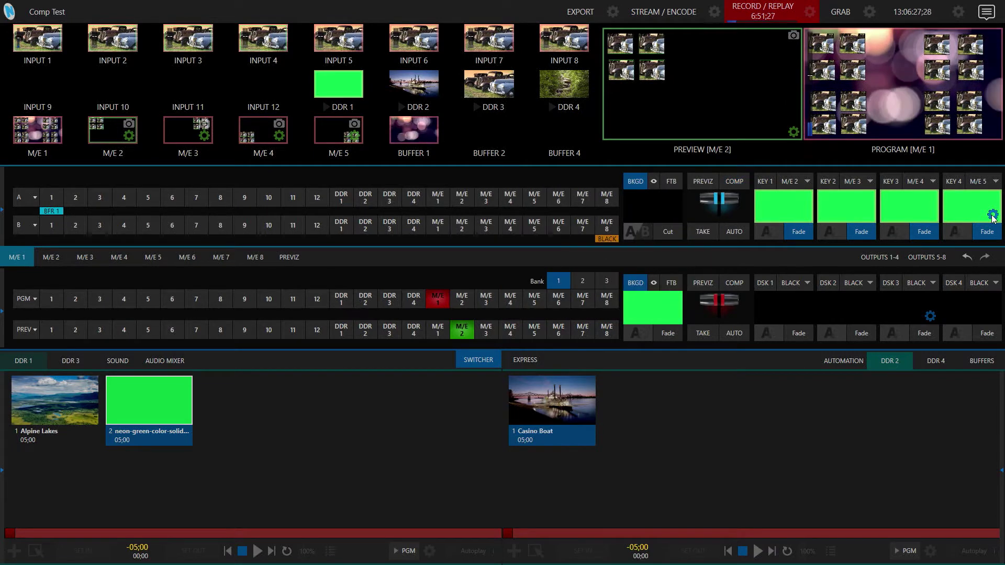
{"action": "left_click", "coordinate": [992, 217]}
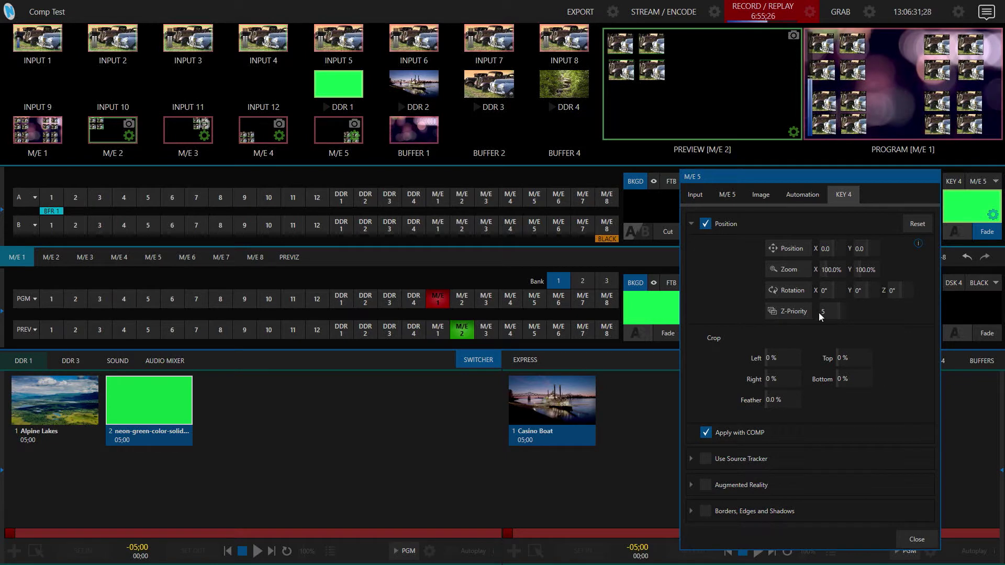
{"action": "left_click", "coordinate": [917, 538]}
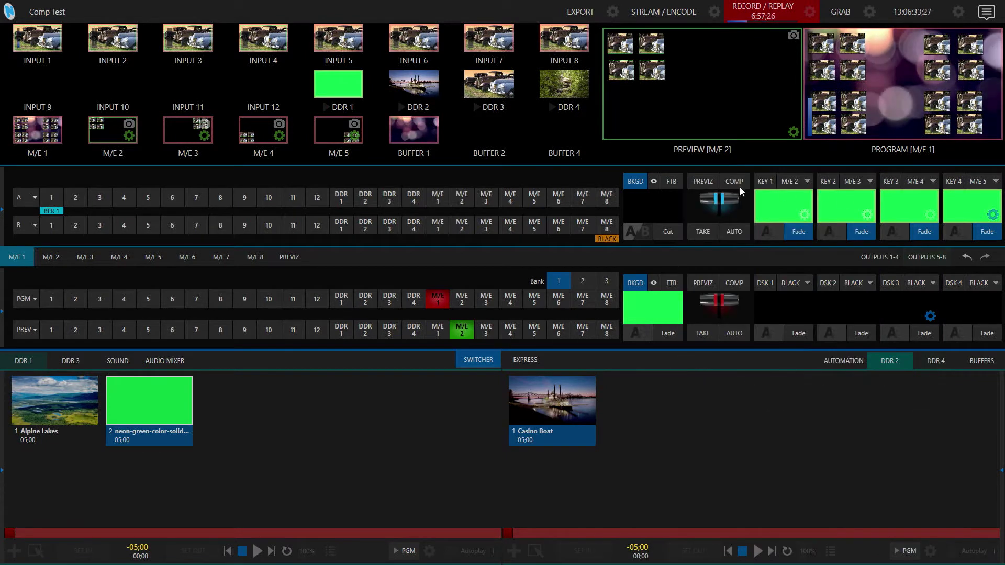
{"action": "left_click", "coordinate": [744, 179]}
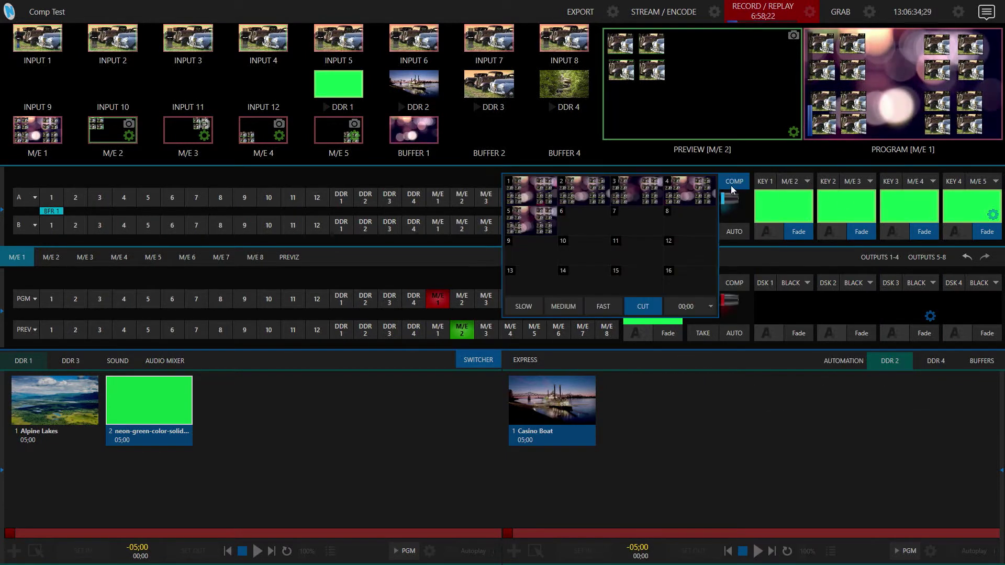
{"action": "left_click", "coordinate": [702, 197]}
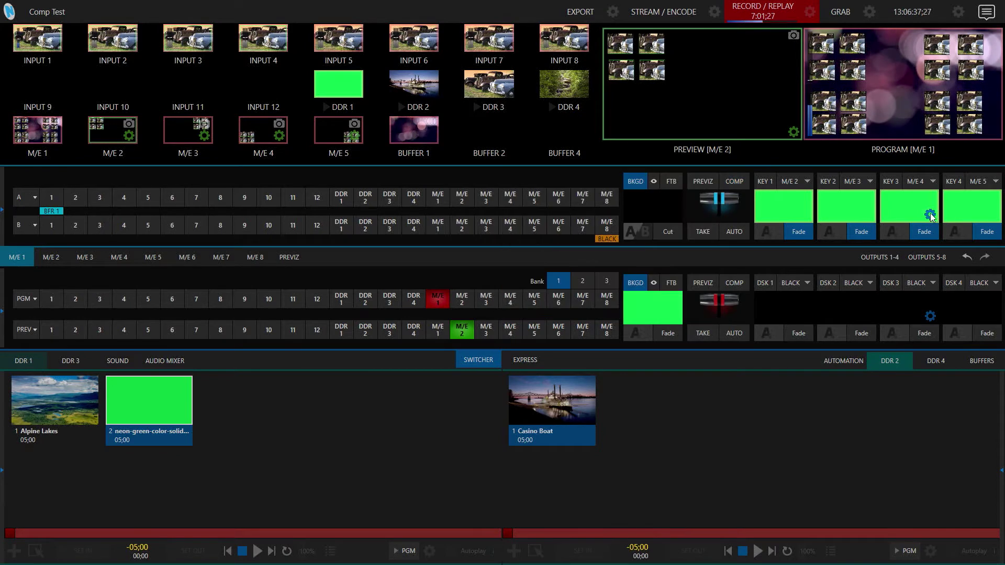
{"action": "left_click", "coordinate": [931, 215]}
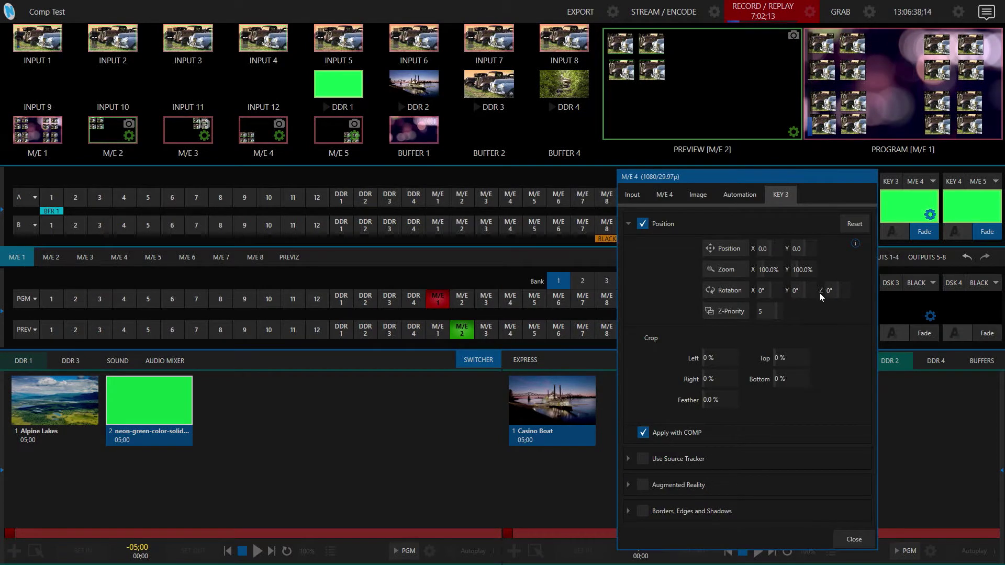
{"action": "left_click", "coordinate": [851, 539]}
{"action": "left_click", "coordinate": [993, 215]}
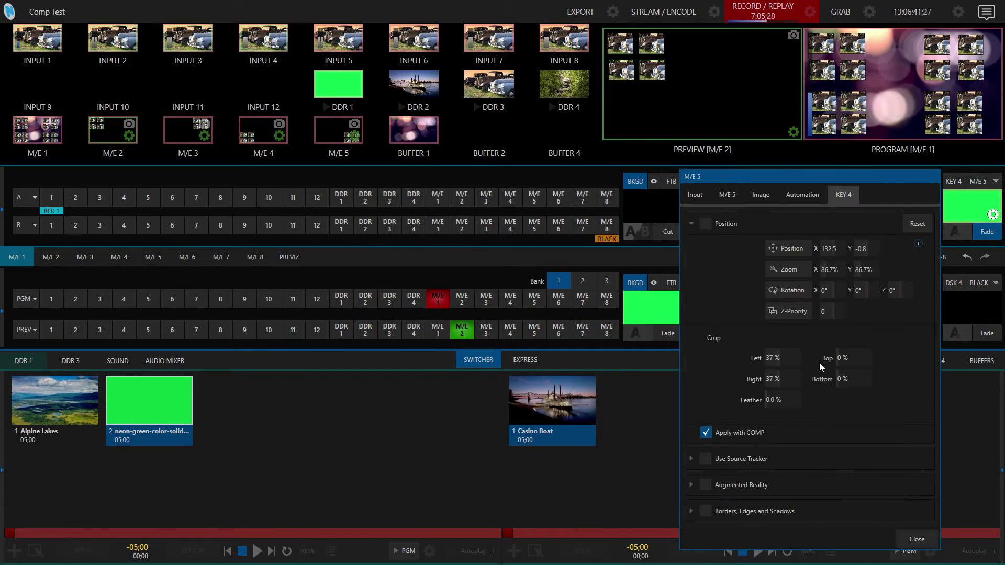
{"action": "left_click", "coordinate": [917, 539]}
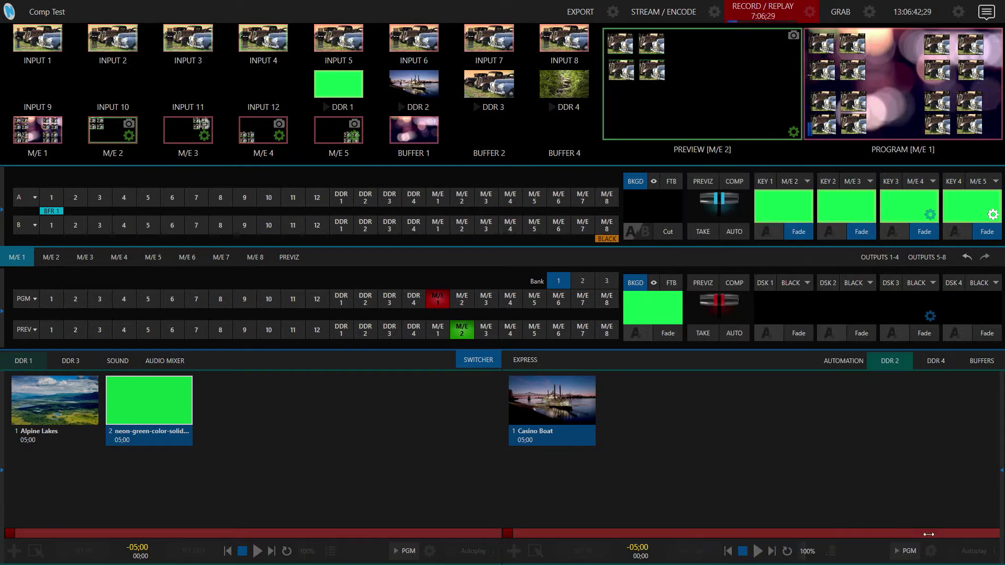
{"action": "left_click", "coordinate": [929, 213]}
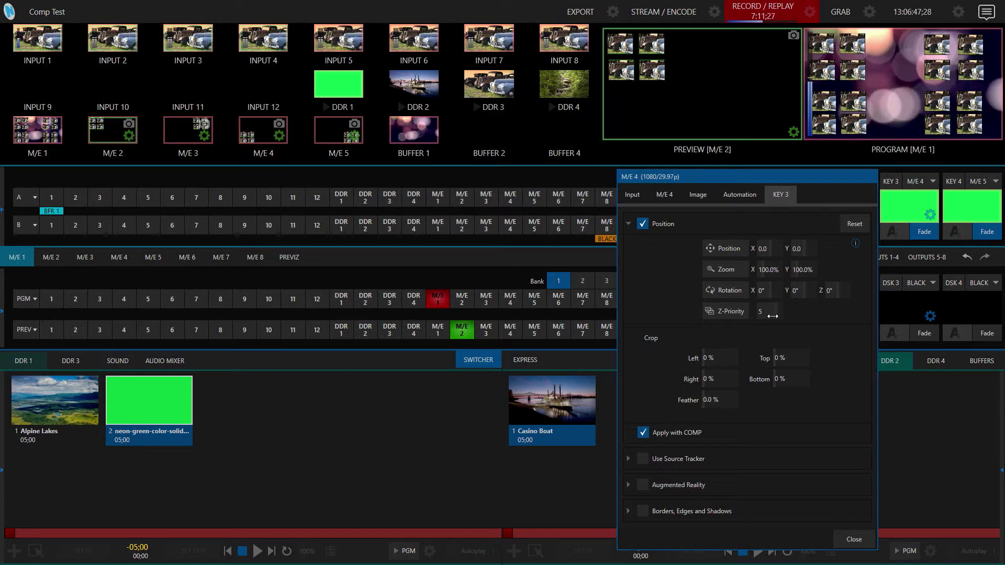
{"action": "left_click", "coordinate": [858, 542]}
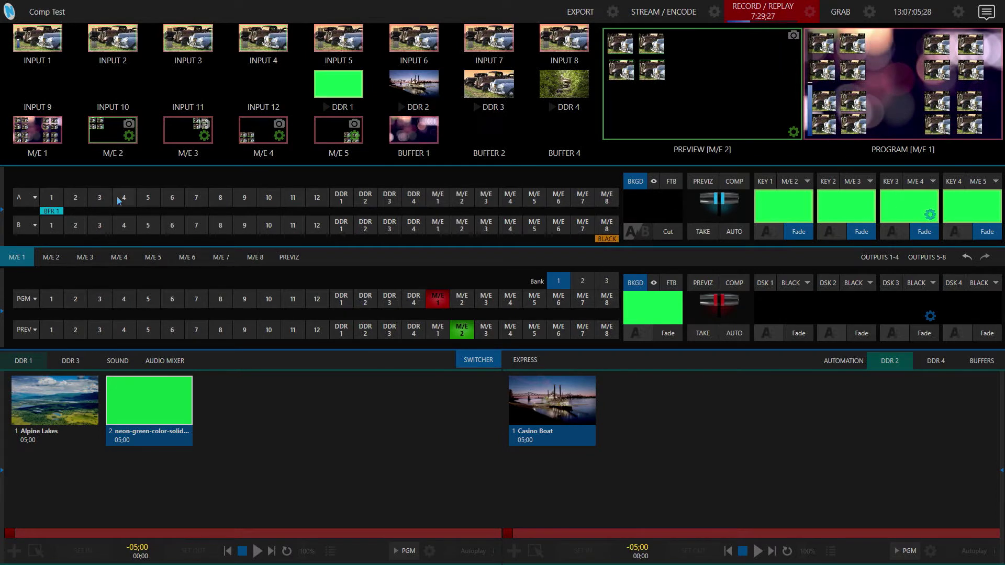
{"action": "mouse_move", "coordinate": [187, 8]}
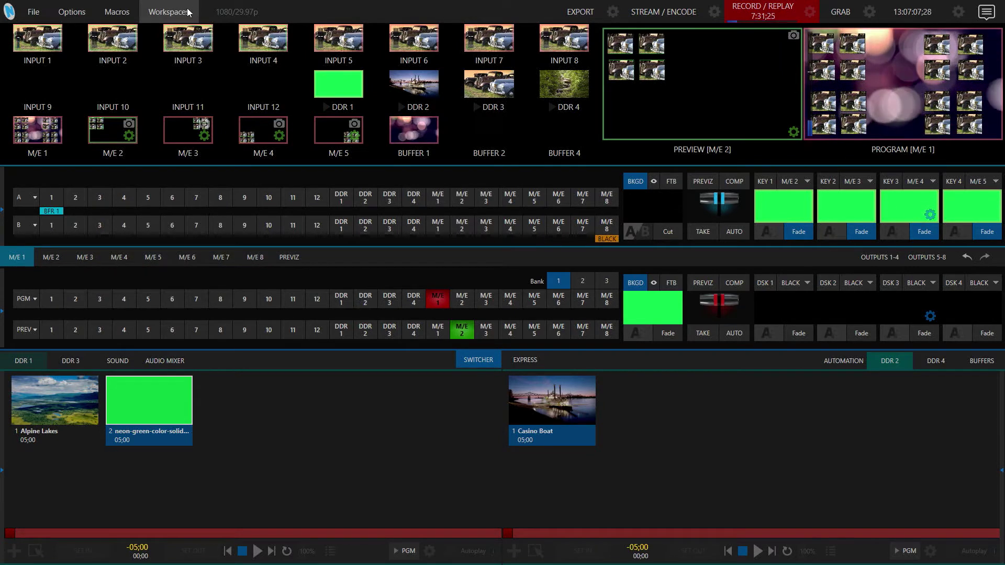
Recall the full-screen truck comp on M/E 3, then return it to the multi-box comp 5
{"action": "left_click", "coordinate": [129, 11]}
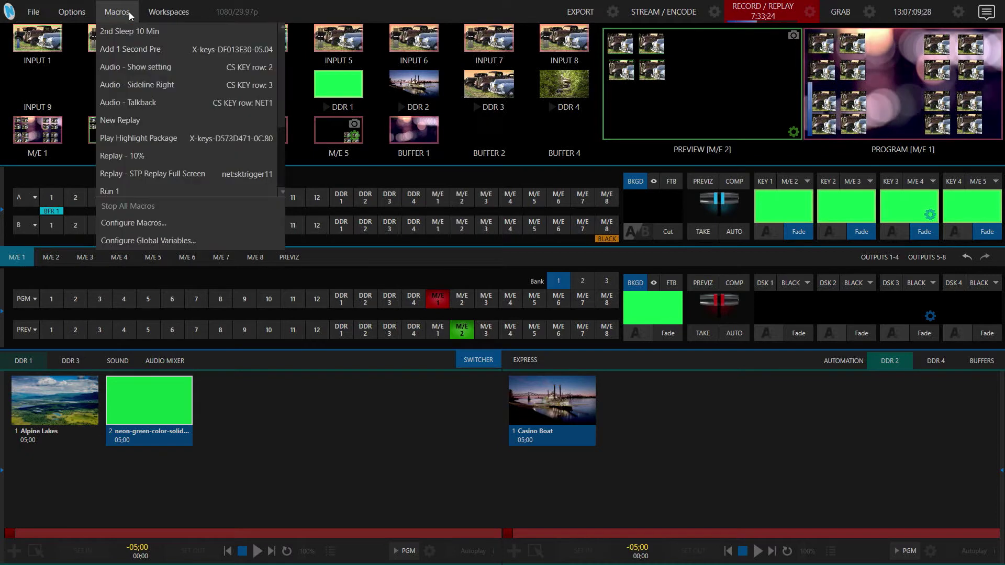
{"action": "left_click", "coordinate": [731, 398]}
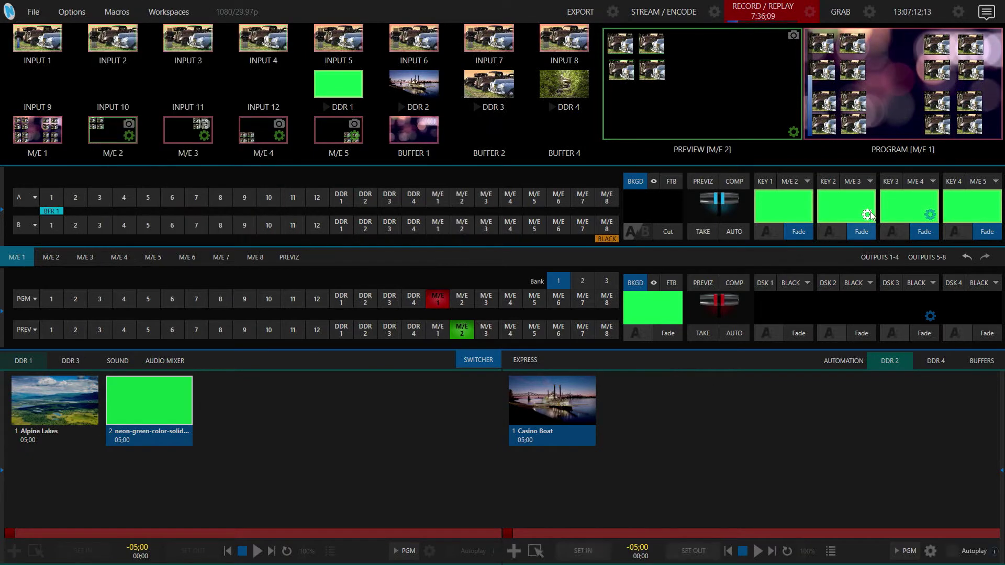
{"action": "left_click", "coordinate": [733, 180]}
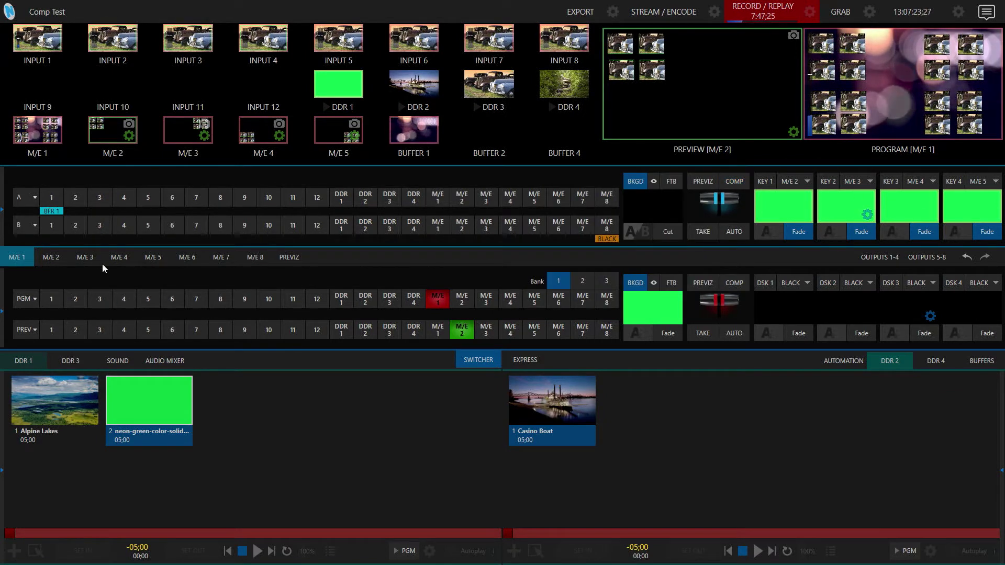
{"action": "left_click", "coordinate": [79, 260]}
{"action": "mouse_move", "coordinate": [744, 181]}
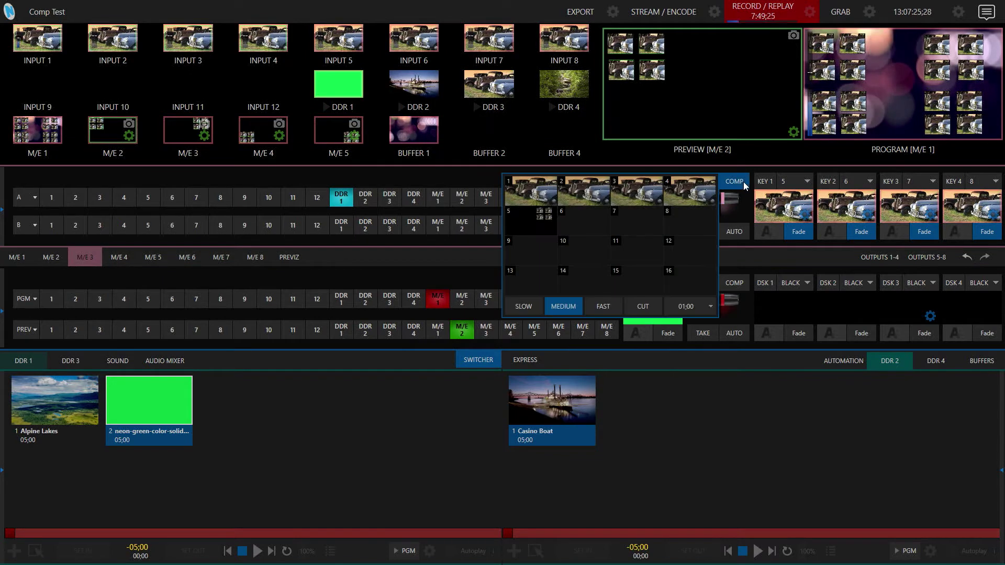
{"action": "left_click", "coordinate": [635, 191]}
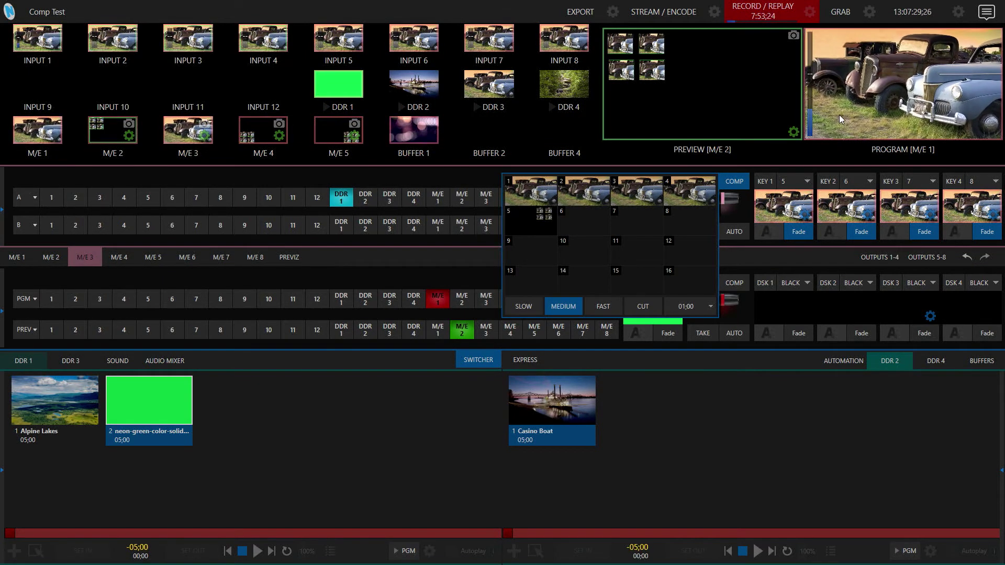
{"action": "left_click", "coordinate": [533, 223]}
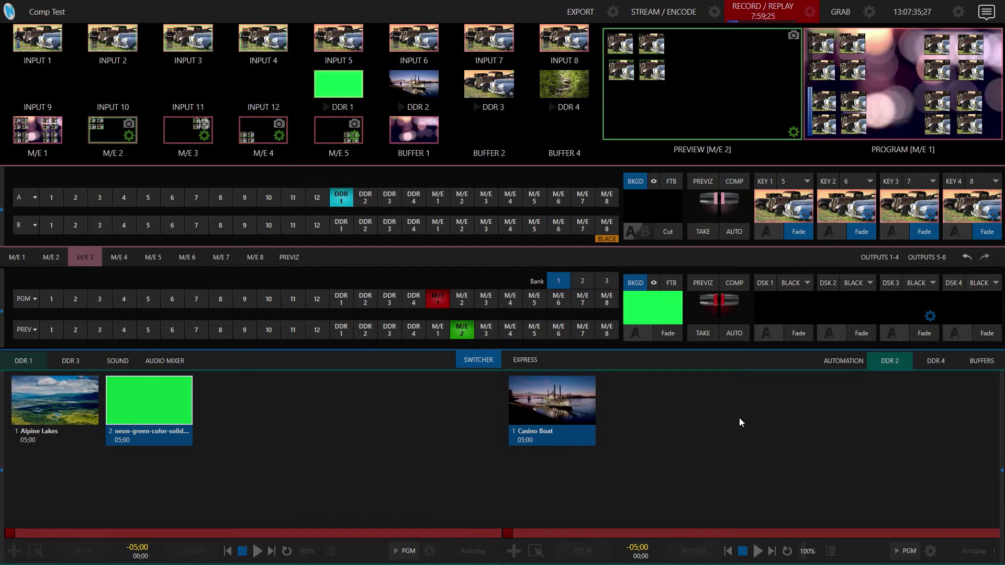
Recall the full-screen car comp on M/E 5, then return it to the multi-box comp 5
{"action": "left_click", "coordinate": [18, 258]}
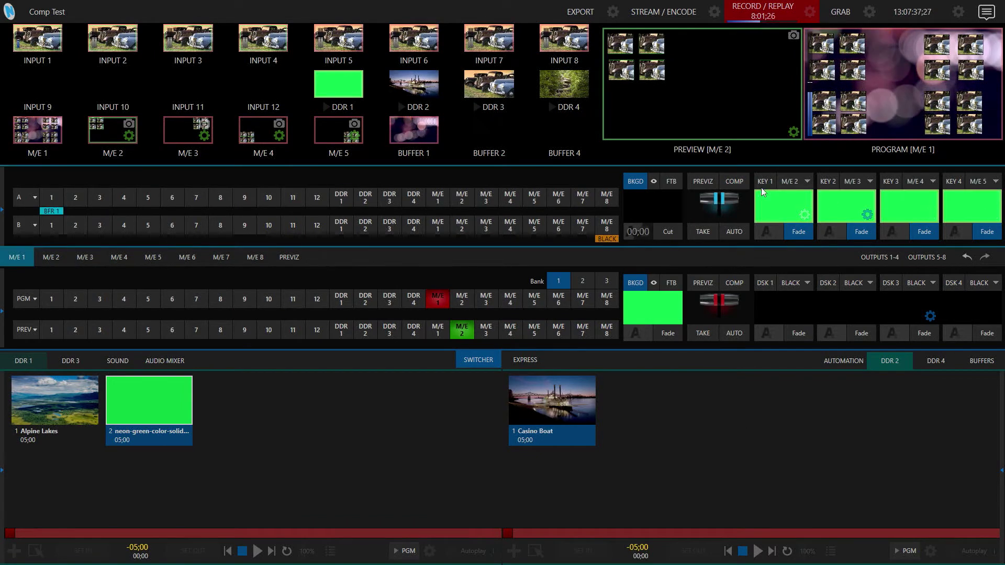
{"action": "left_click", "coordinate": [736, 181]}
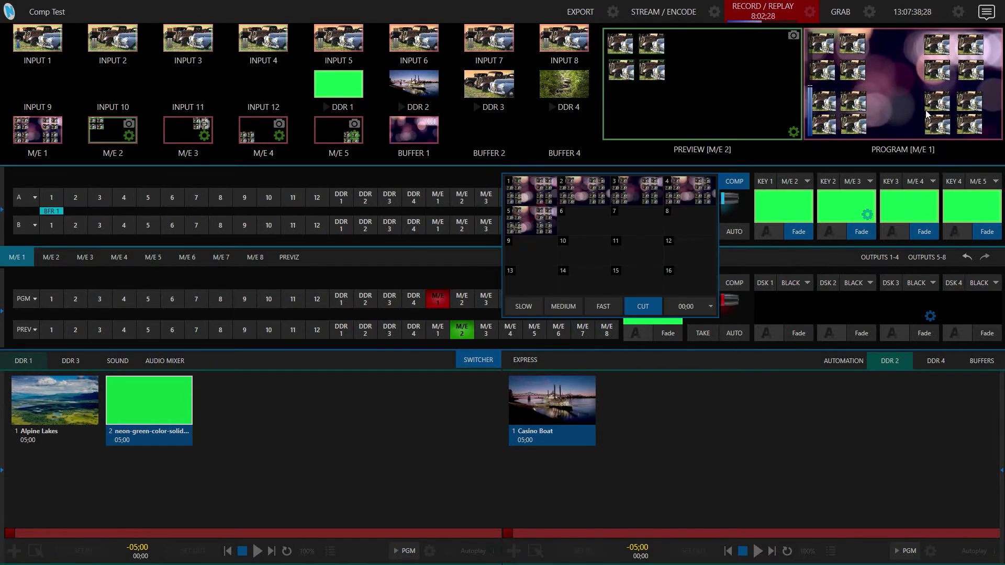
{"action": "left_click", "coordinate": [519, 219]}
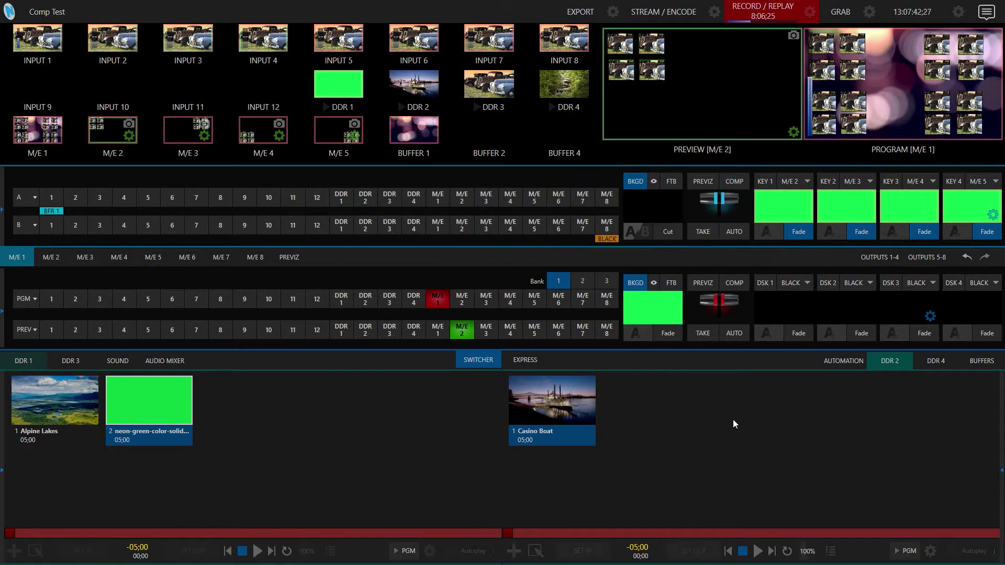
{"action": "left_click", "coordinate": [153, 258]}
{"action": "left_click", "coordinate": [737, 184]}
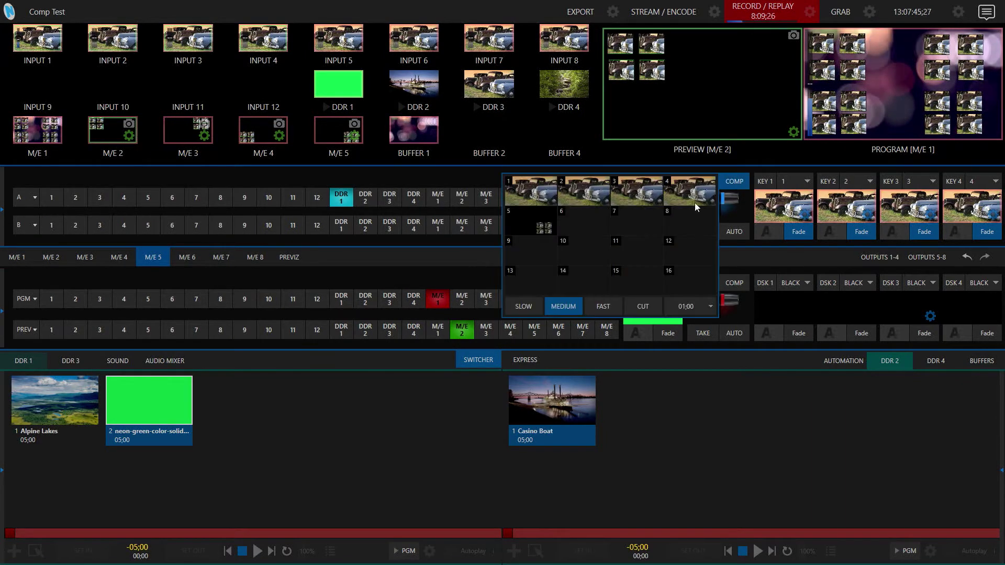
{"action": "left_click", "coordinate": [583, 193]}
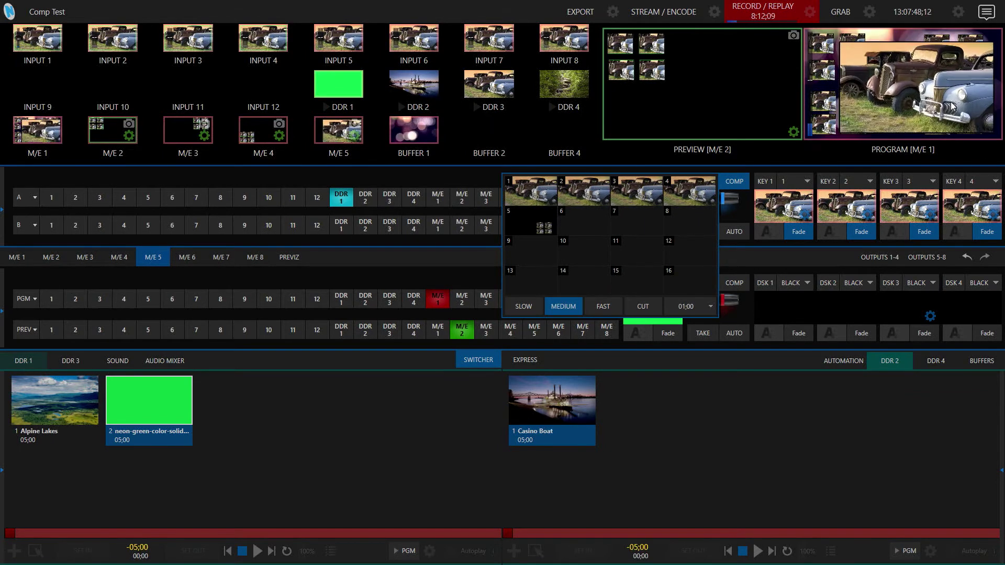
{"action": "left_click", "coordinate": [525, 226]}
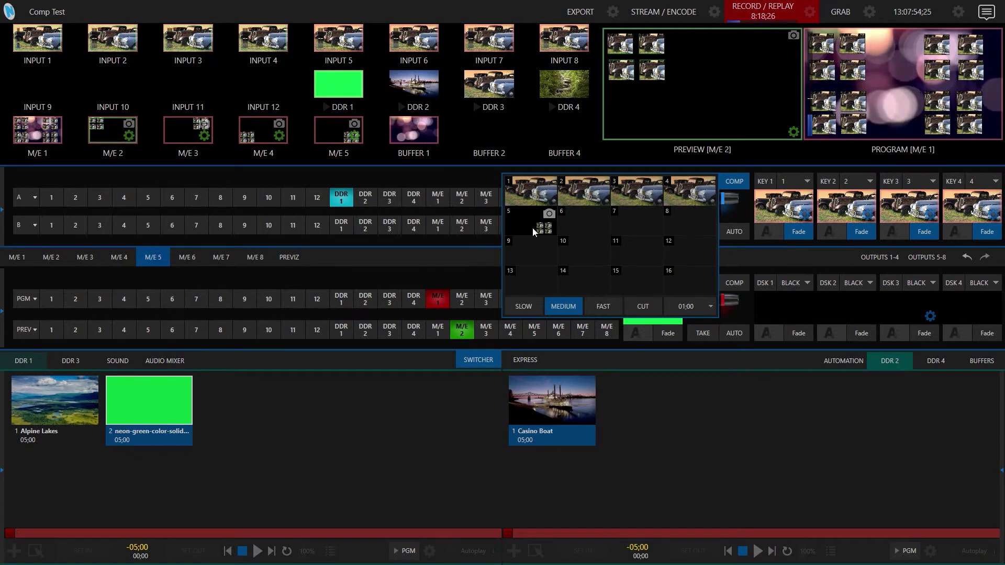
{"action": "left_click", "coordinate": [816, 433]}
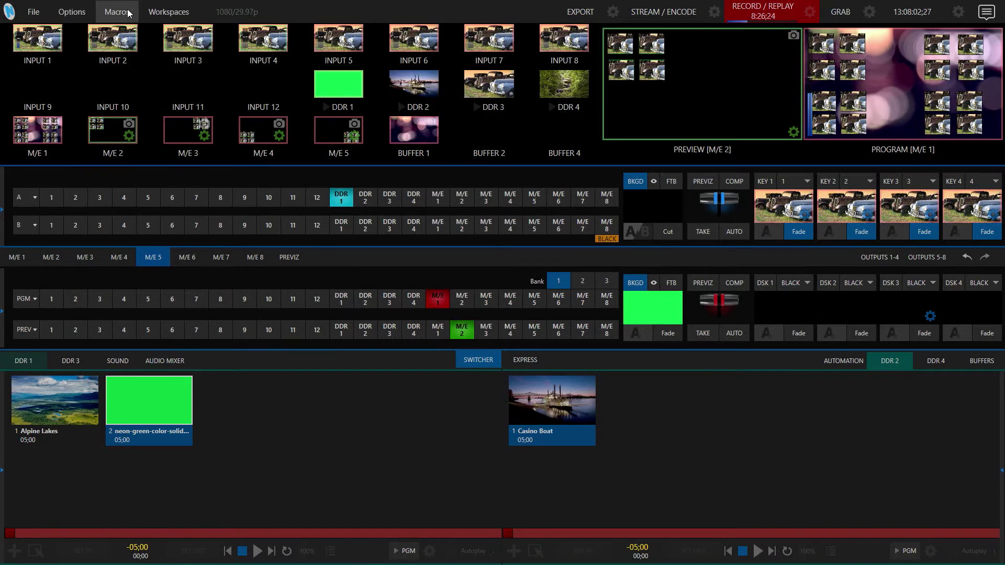
Check the global variables (me_for_full_screen 2, source_for_full_screen 4), then return to the M/E 1 controls
{"action": "left_click", "coordinate": [116, 12]}
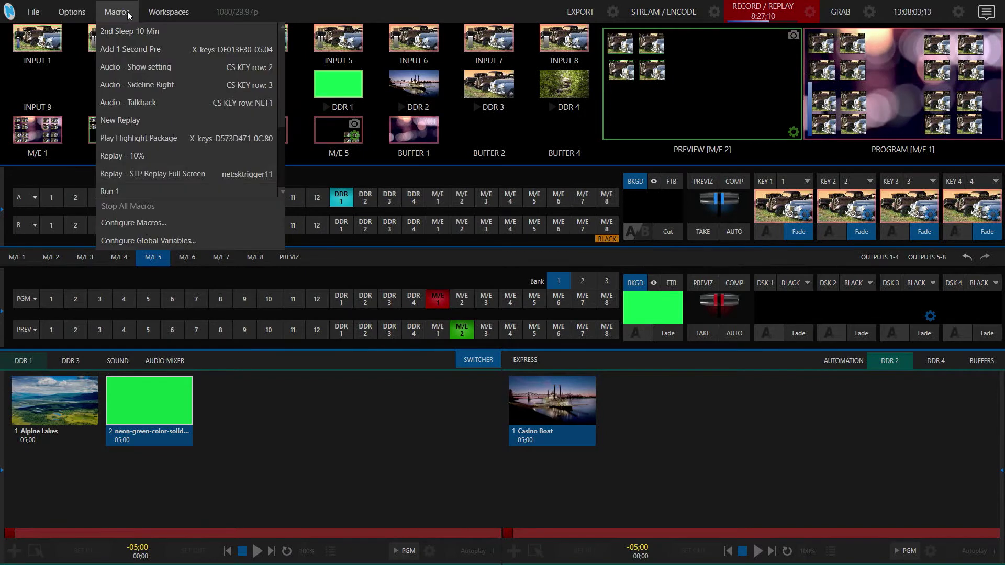
{"action": "left_click", "coordinate": [147, 241]}
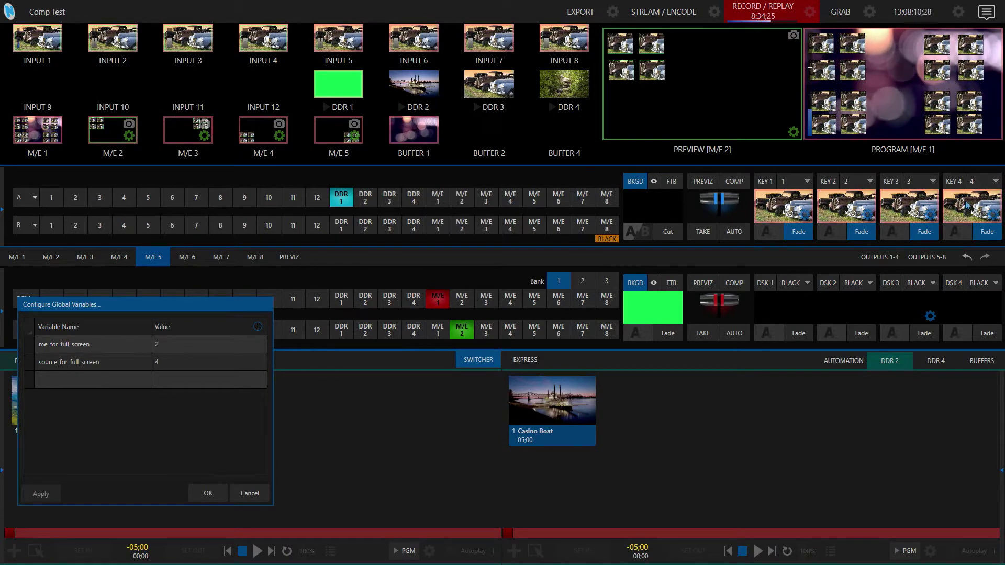
{"action": "left_click", "coordinate": [21, 256]}
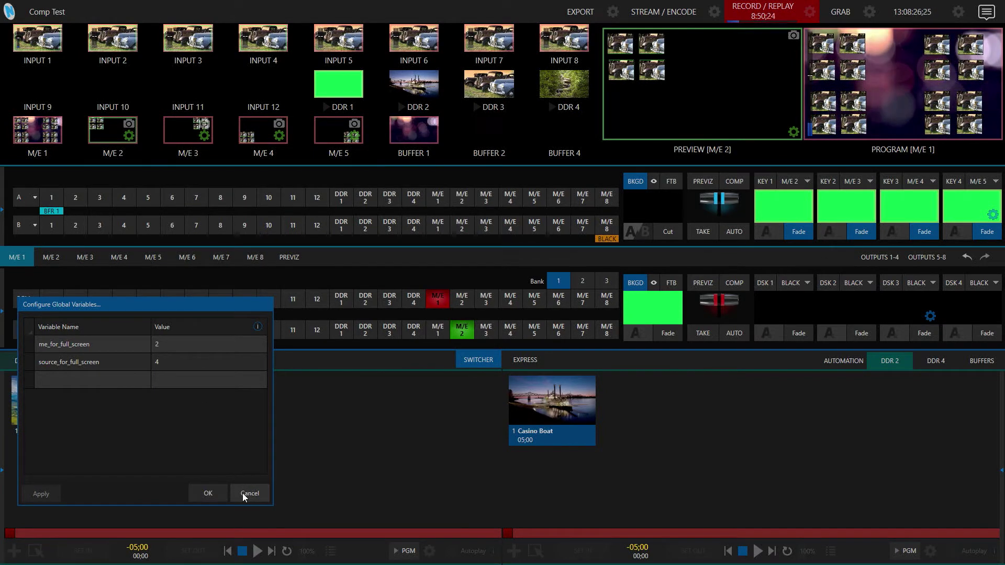
Open macro 2 - 1 from the Z Priority Test folder in the Macro Editor
{"action": "mouse_move", "coordinate": [285, 10]}
{"action": "left_click", "coordinate": [109, 15]}
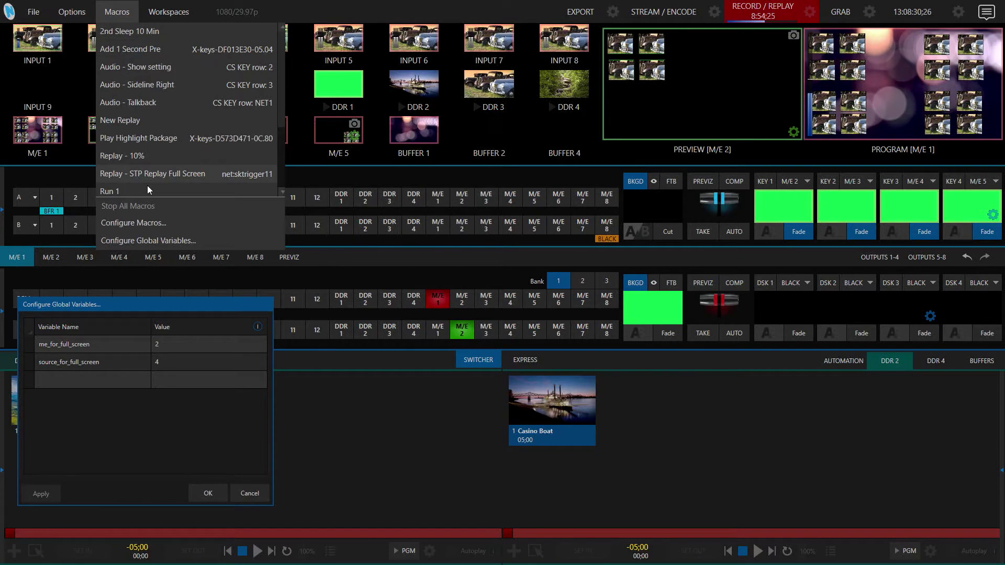
{"action": "left_click", "coordinate": [146, 221]}
{"action": "left_click", "coordinate": [369, 391]}
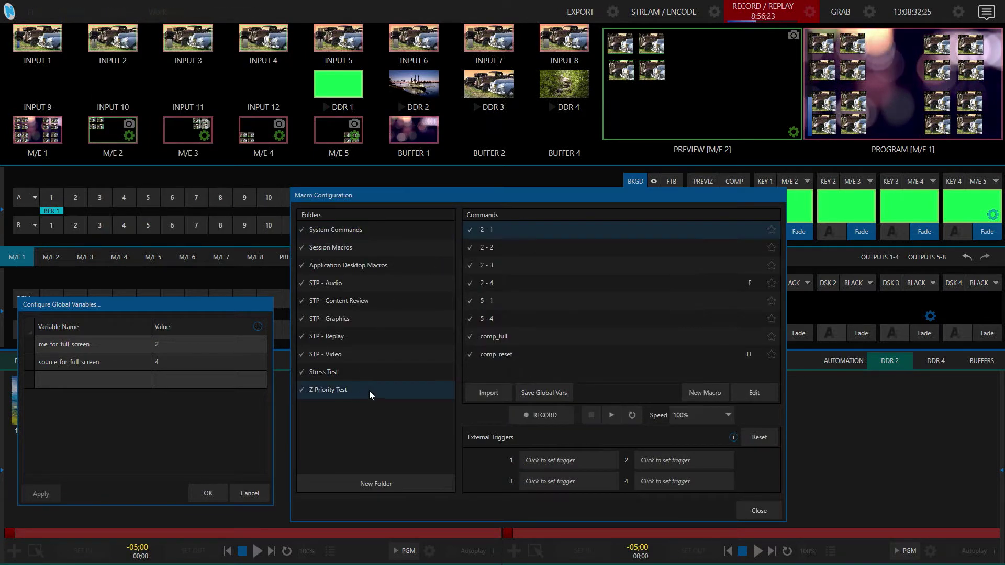
{"action": "left_click_drag", "start_coordinate": [521, 196], "coordinate": [549, 145]}
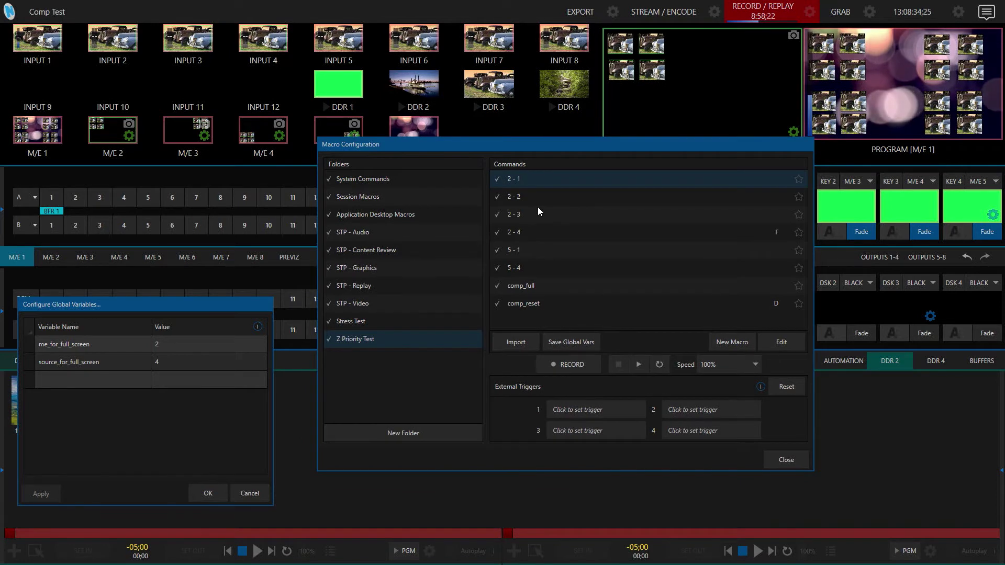
{"action": "left_click", "coordinate": [538, 196]}
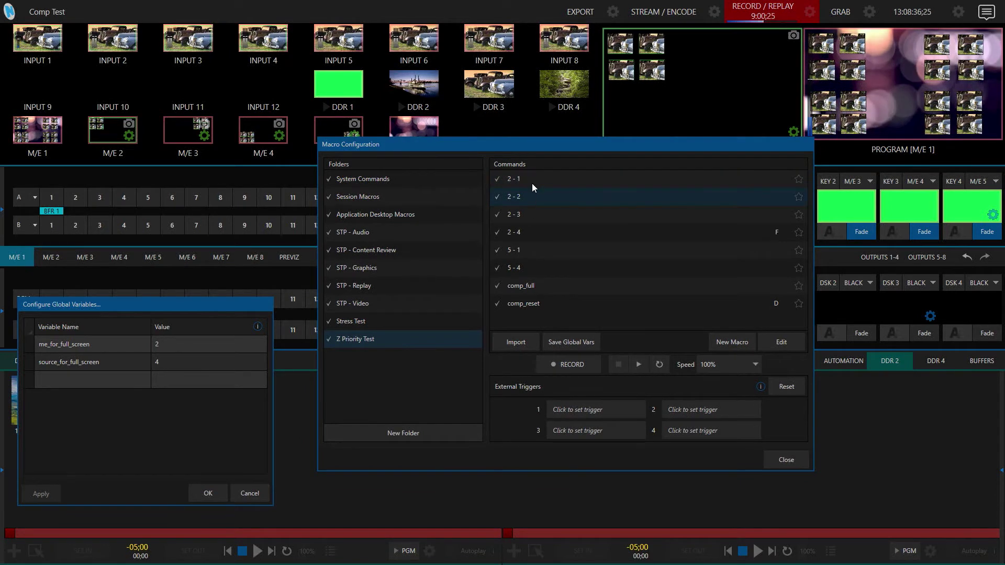
{"action": "left_click", "coordinate": [523, 178]}
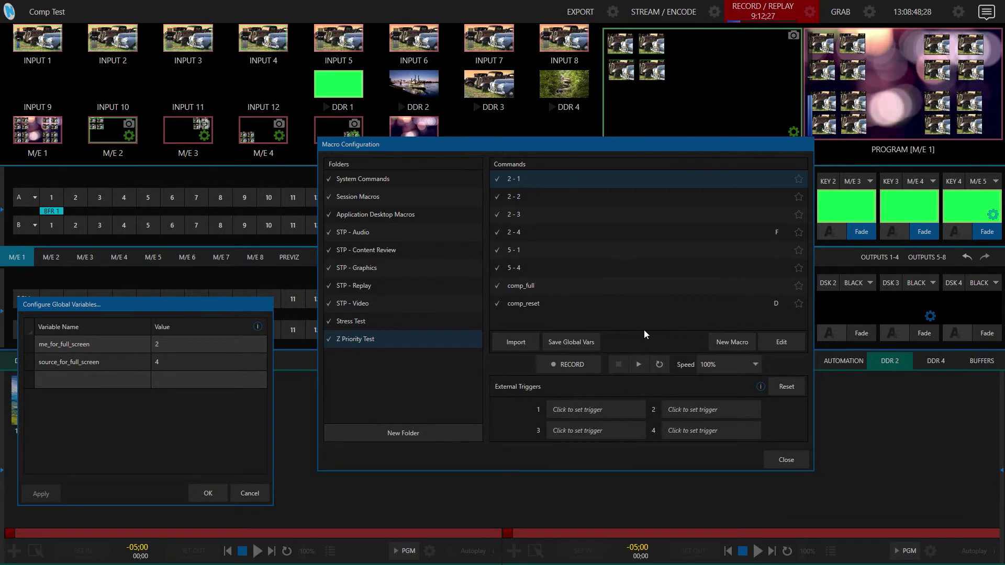
{"action": "left_click", "coordinate": [782, 343]}
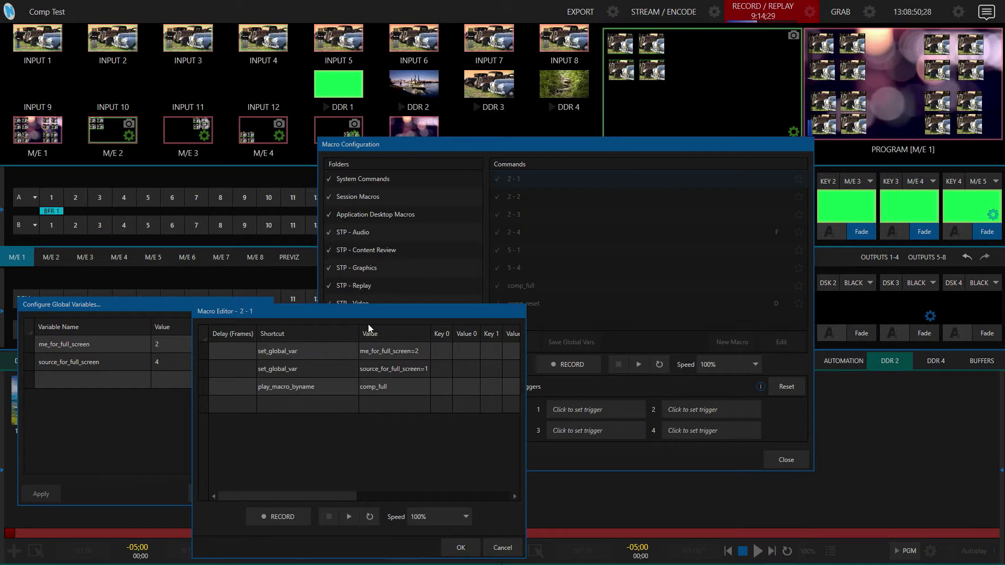
Play macro 2 - 1, setting source_for_full_screen to 1 and showing the full-screen truck shot
{"action": "left_click_drag", "start_coordinate": [368, 311], "coordinate": [549, 237]}
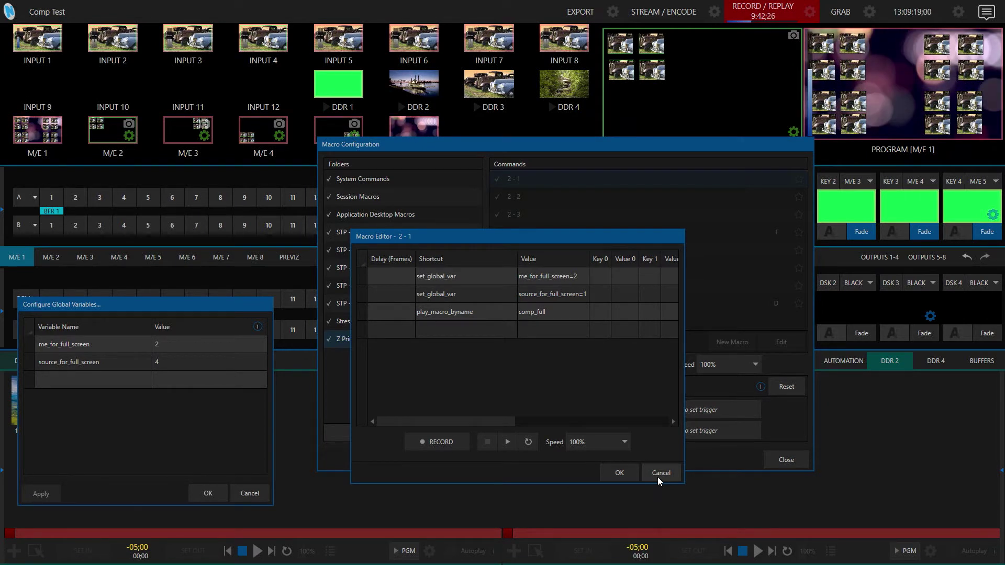
{"action": "left_click", "coordinate": [507, 442]}
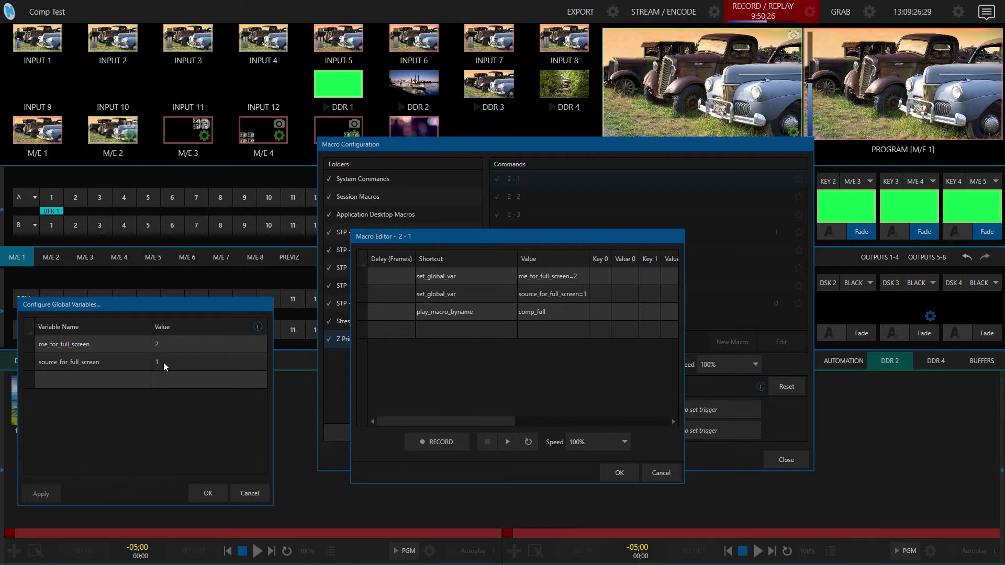
Close the 2 - 1 macro editor without changes and trigger comp_reset with its D hotkey
{"action": "left_click", "coordinate": [664, 470]}
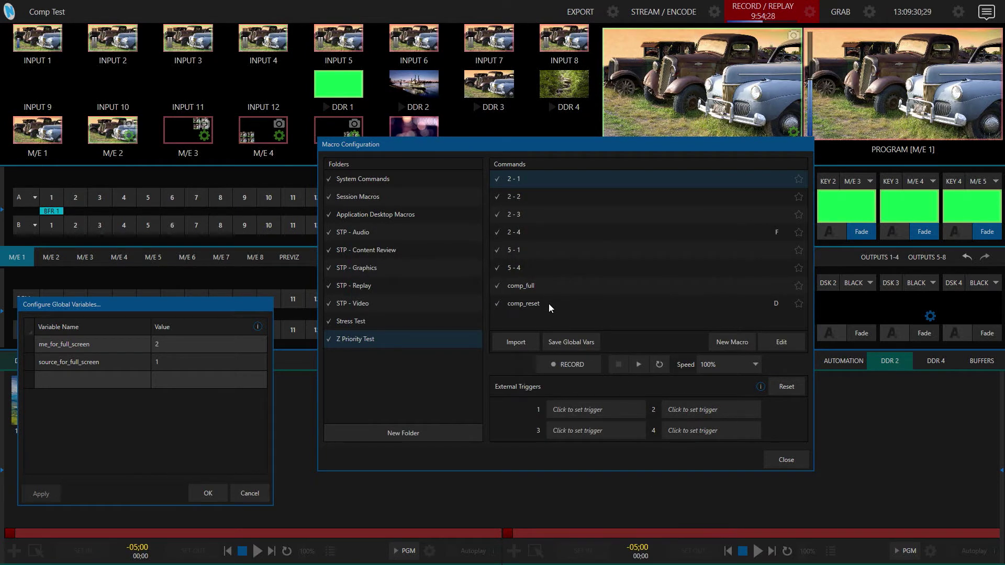
{"action": "left_click", "coordinate": [549, 302]}
{"action": "key", "text": "d"}
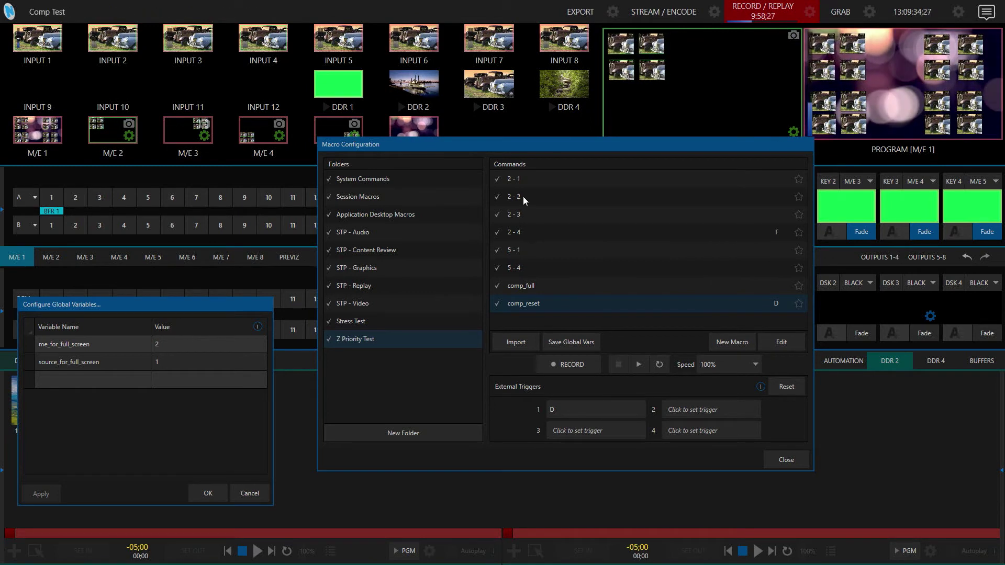
Run macro 5 - 1, restore the multi-box layout with comp_reset, and select macro 2 - 1
{"action": "double_click", "coordinate": [521, 250]}
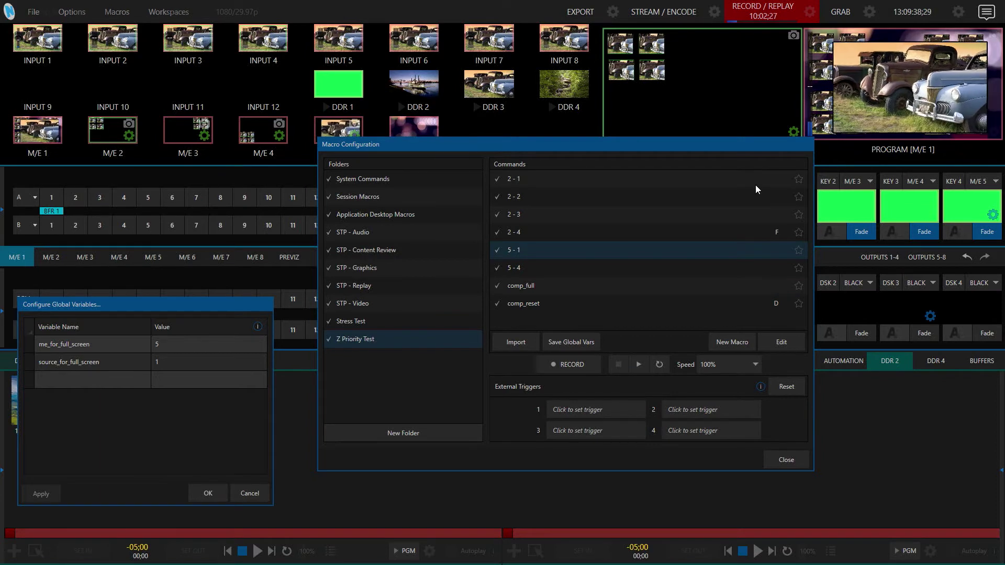
{"action": "double_click", "coordinate": [533, 303]}
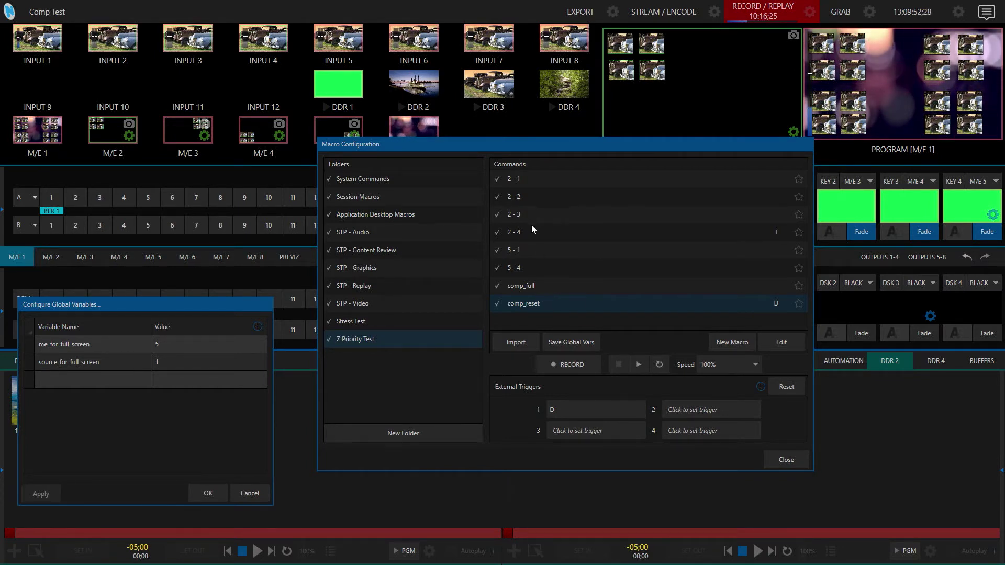
{"action": "left_click", "coordinate": [530, 183]}
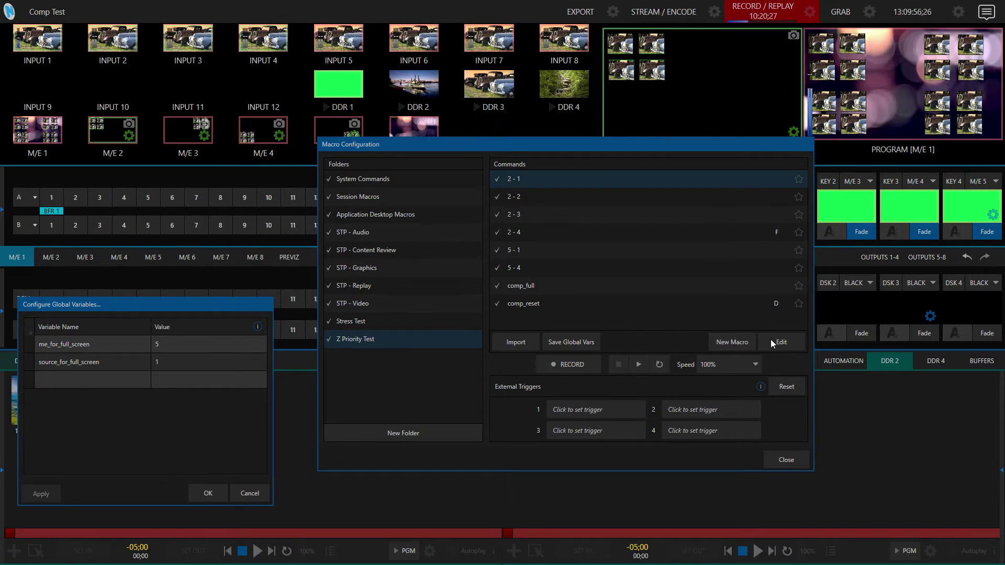
{"action": "left_click", "coordinate": [786, 343]}
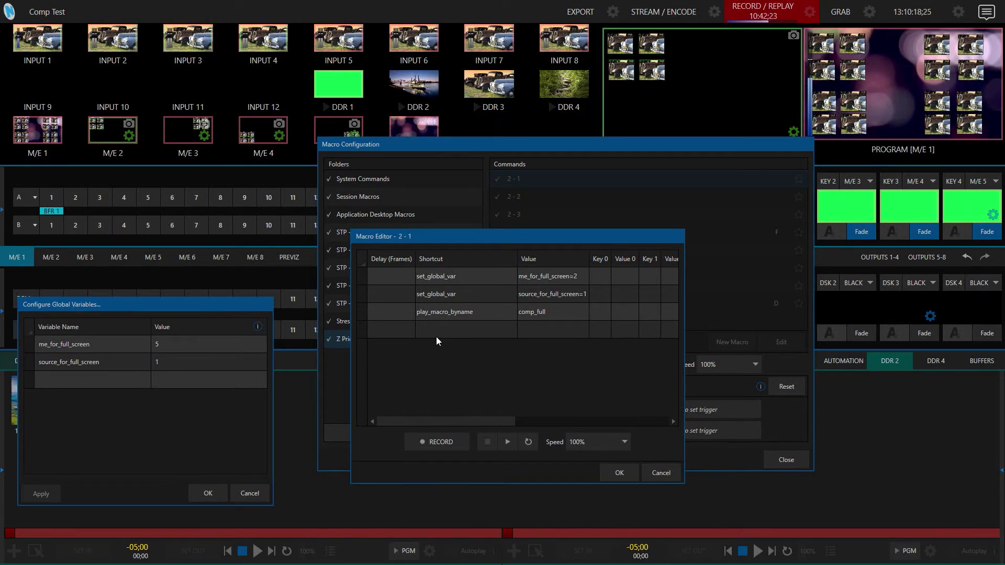
{"action": "left_click", "coordinate": [661, 473]}
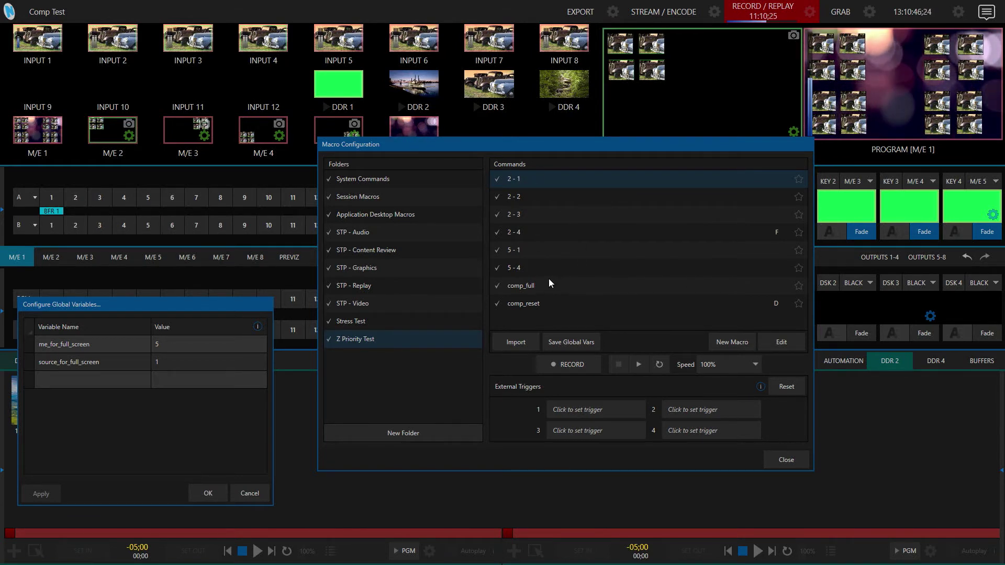
{"action": "left_click", "coordinate": [782, 342]}
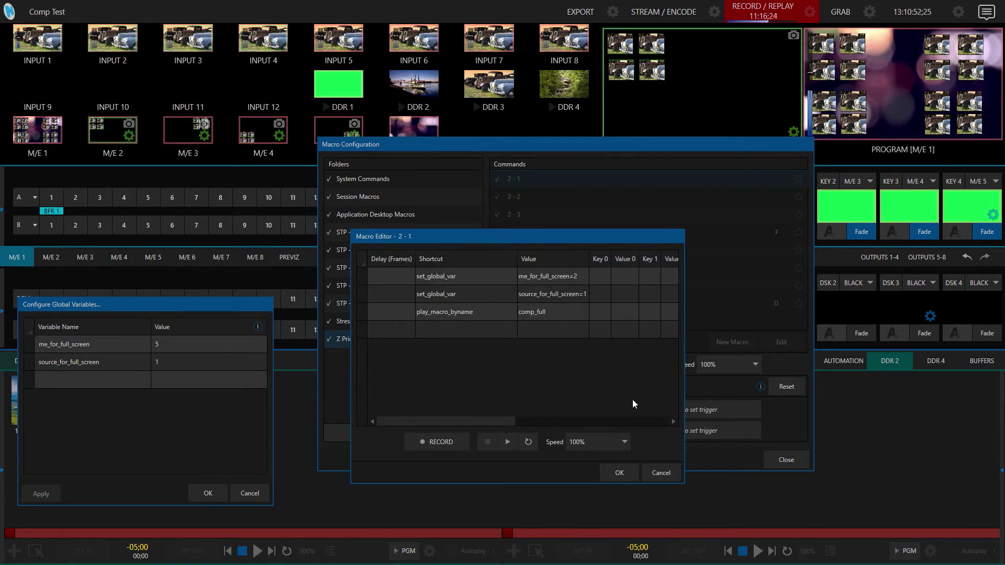
{"action": "left_click", "coordinate": [661, 473]}
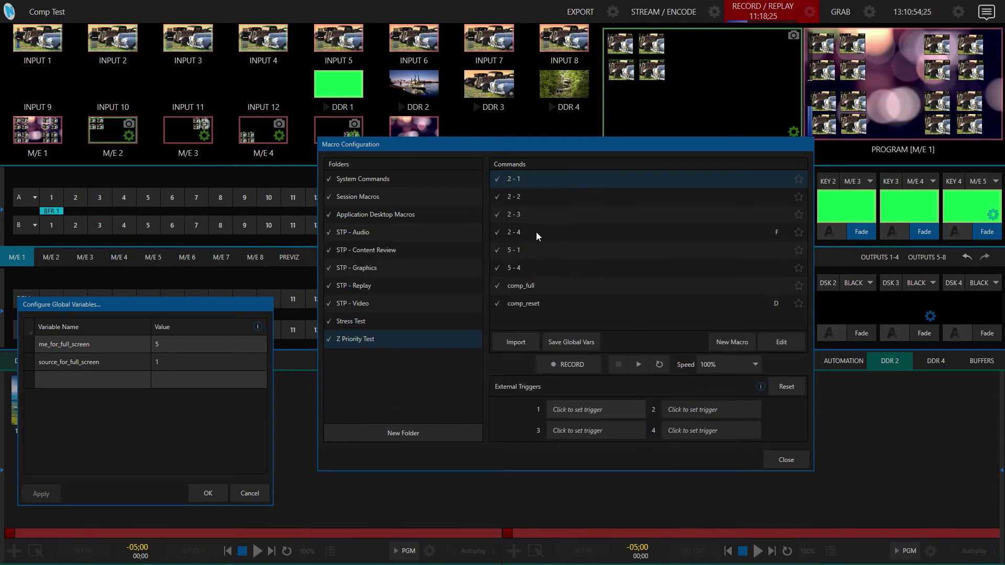
{"action": "left_click", "coordinate": [791, 345]}
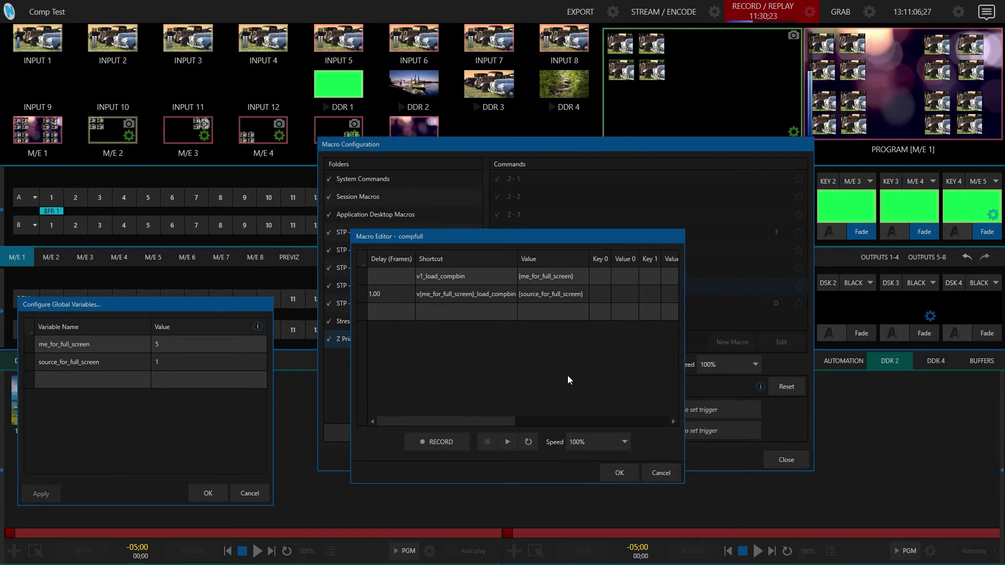
{"action": "left_click", "coordinate": [677, 470]}
{"action": "left_click", "coordinate": [788, 342]}
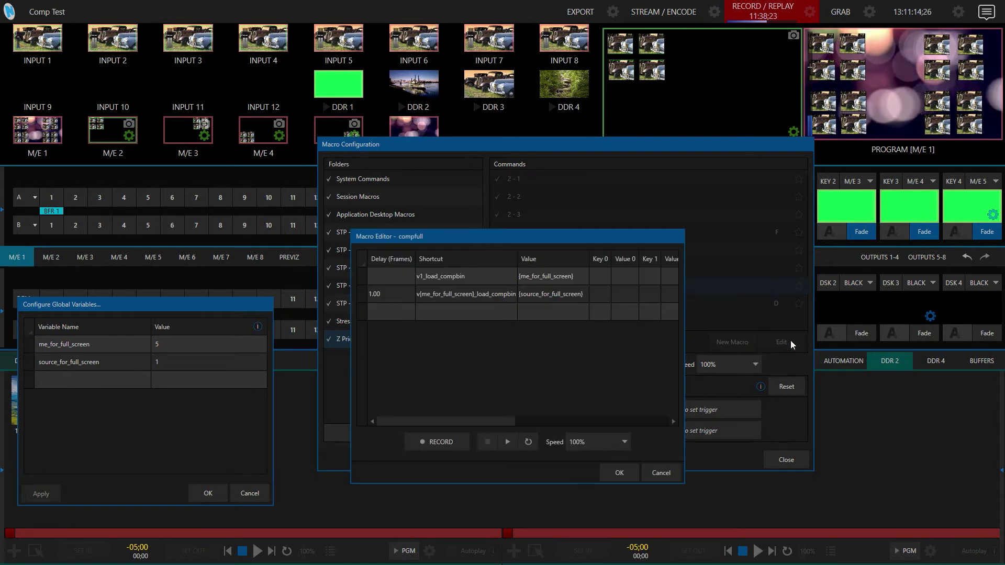
{"action": "left_click", "coordinate": [423, 276]}
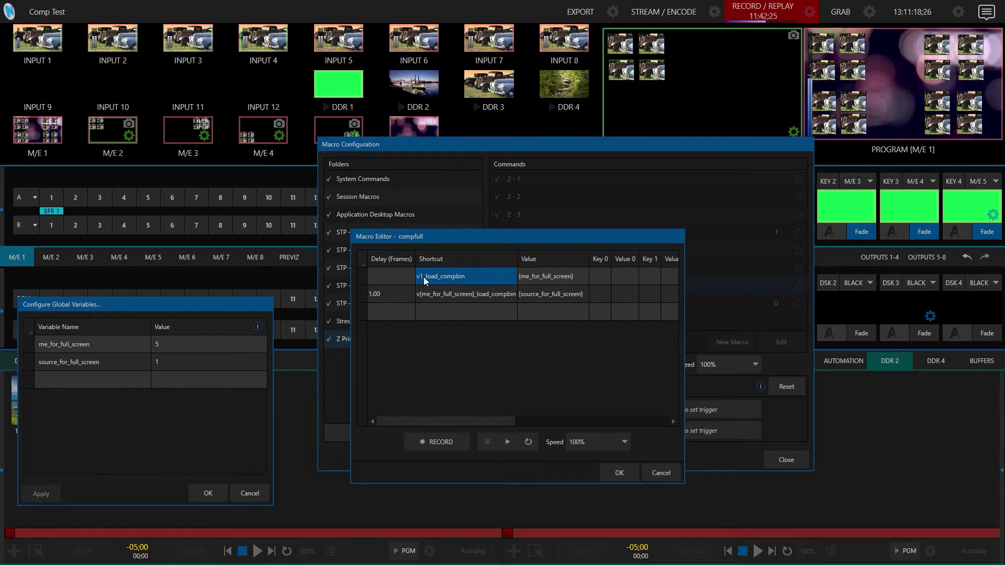
{"action": "left_click", "coordinate": [545, 279]}
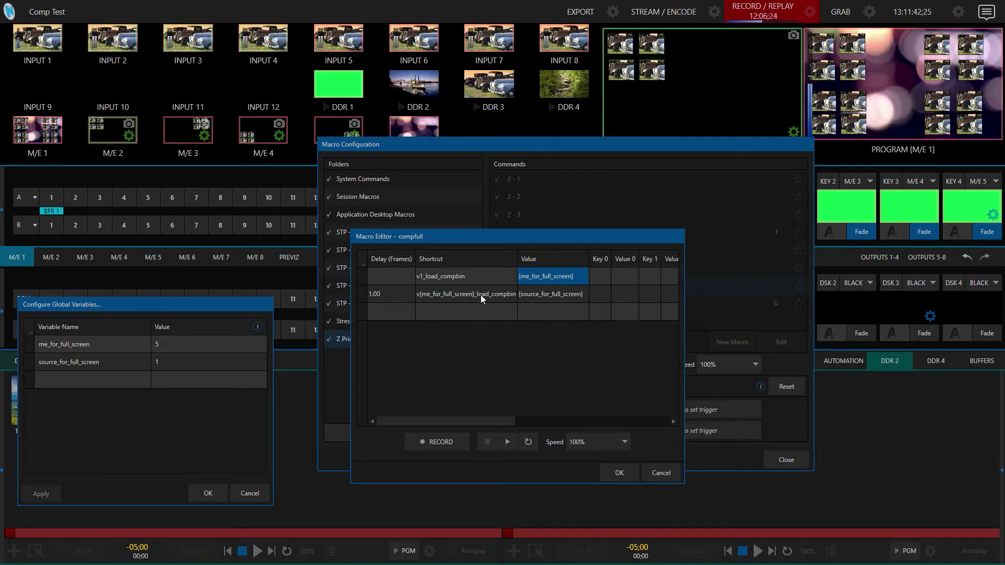
{"action": "left_click", "coordinate": [560, 296]}
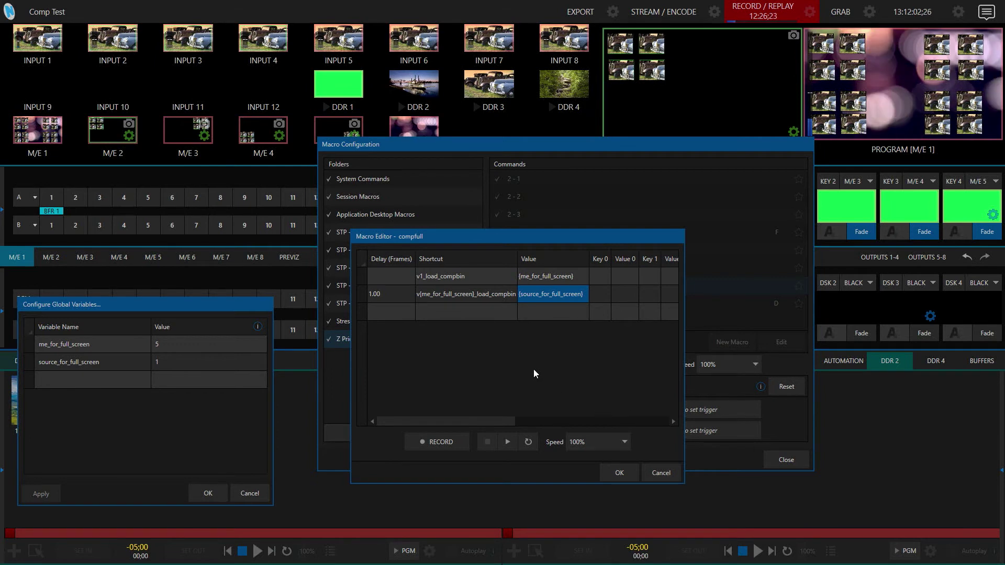
{"action": "left_click", "coordinate": [661, 472]}
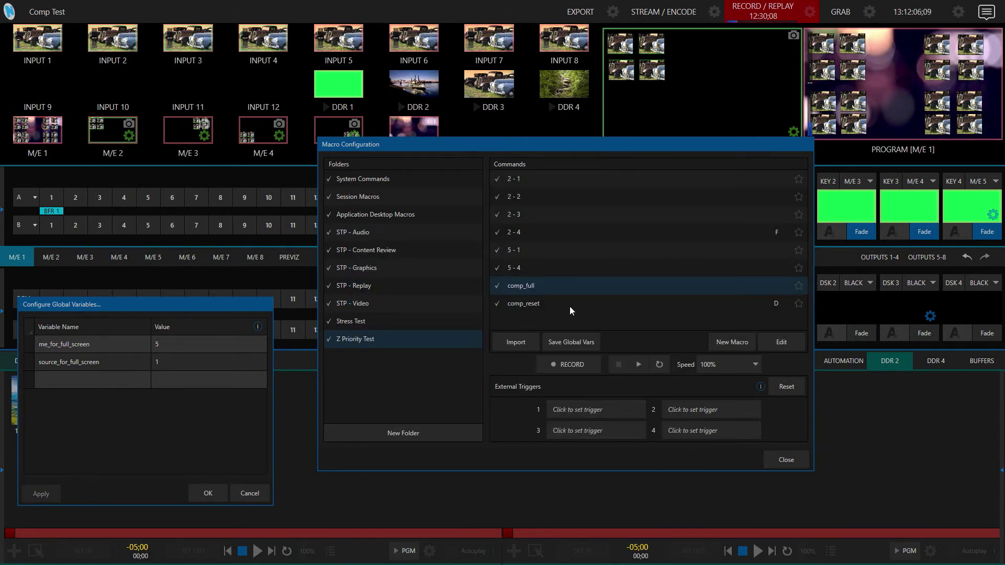
{"action": "left_click", "coordinate": [529, 305]}
{"action": "left_click", "coordinate": [780, 342]}
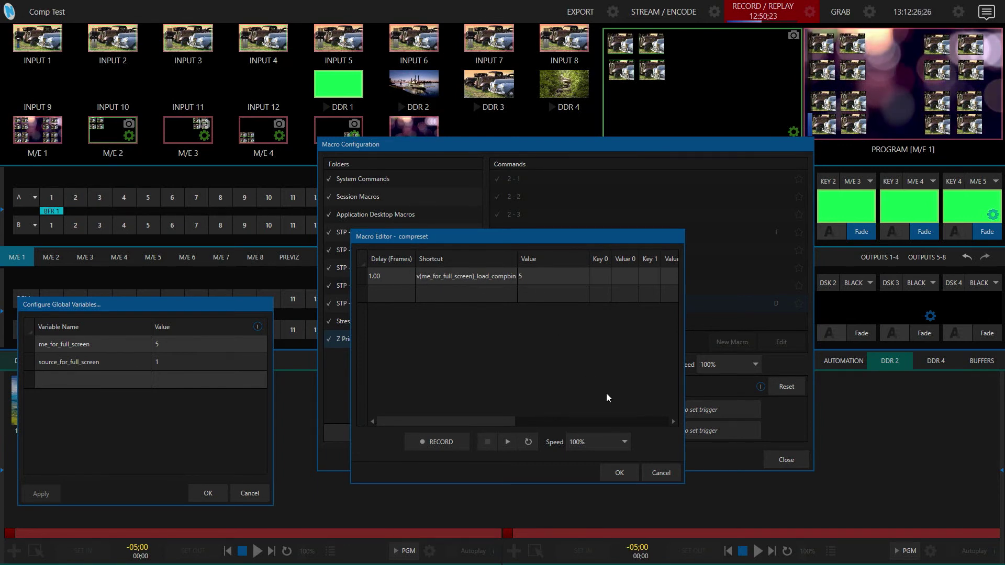
{"action": "left_click", "coordinate": [676, 474]}
Close Macro Configuration and bring up the M/E 2 switcher with its COMP presets
{"action": "left_click", "coordinate": [786, 460]}
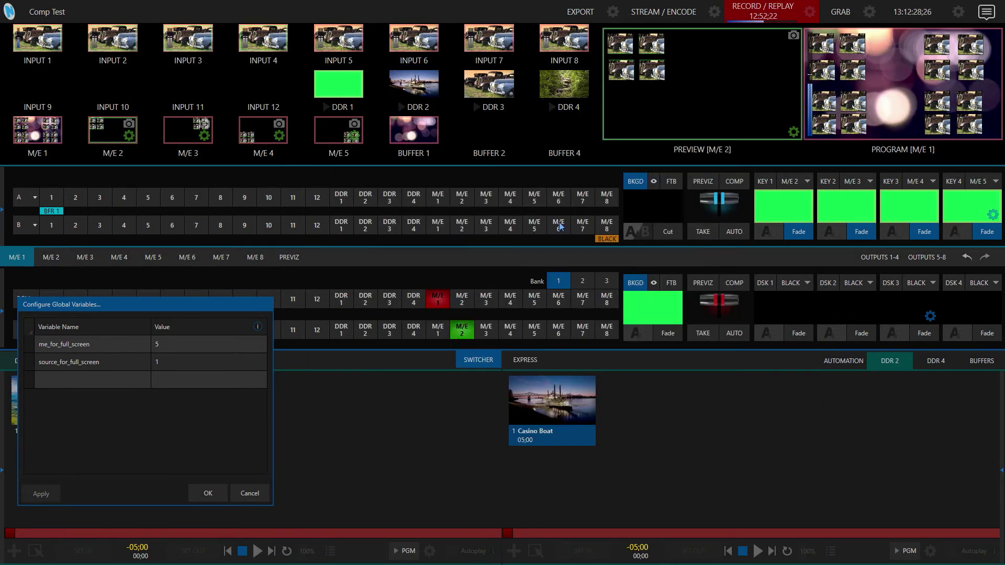
{"action": "left_click", "coordinate": [51, 257]}
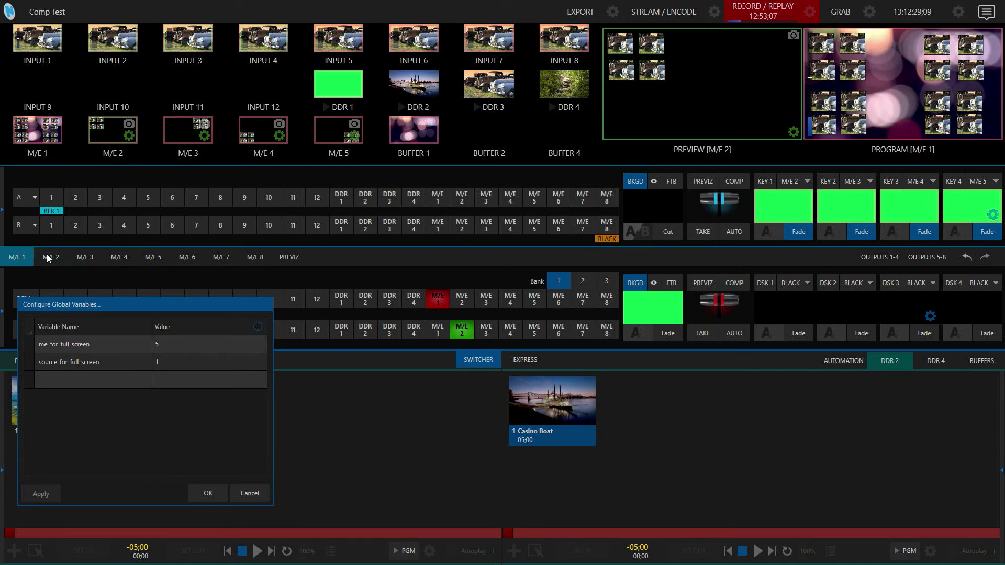
{"action": "left_click", "coordinate": [733, 180]}
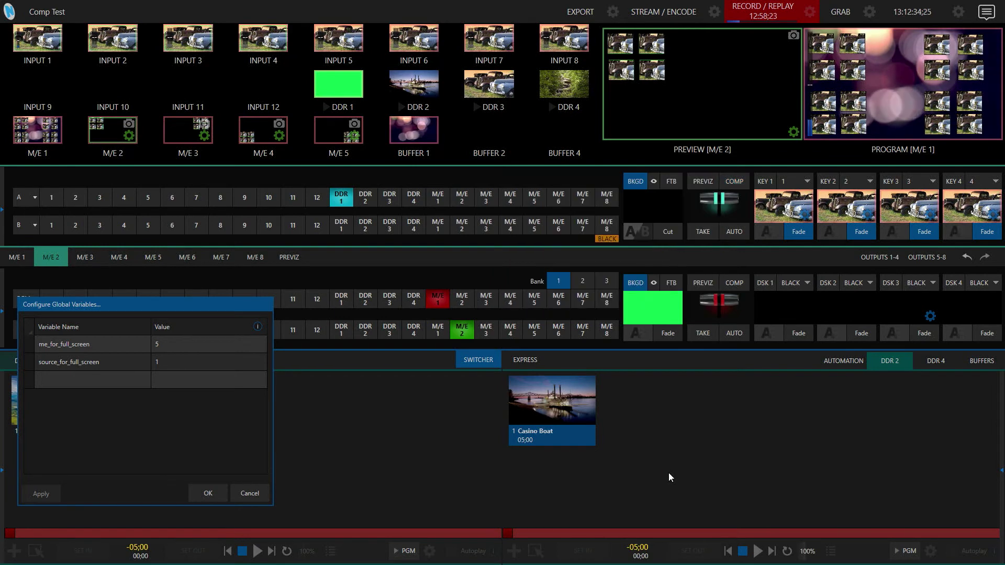
Reopen Macro Configuration and select comp_full, then comp_reset
{"action": "mouse_move", "coordinate": [301, 5]}
{"action": "left_click", "coordinate": [117, 12]}
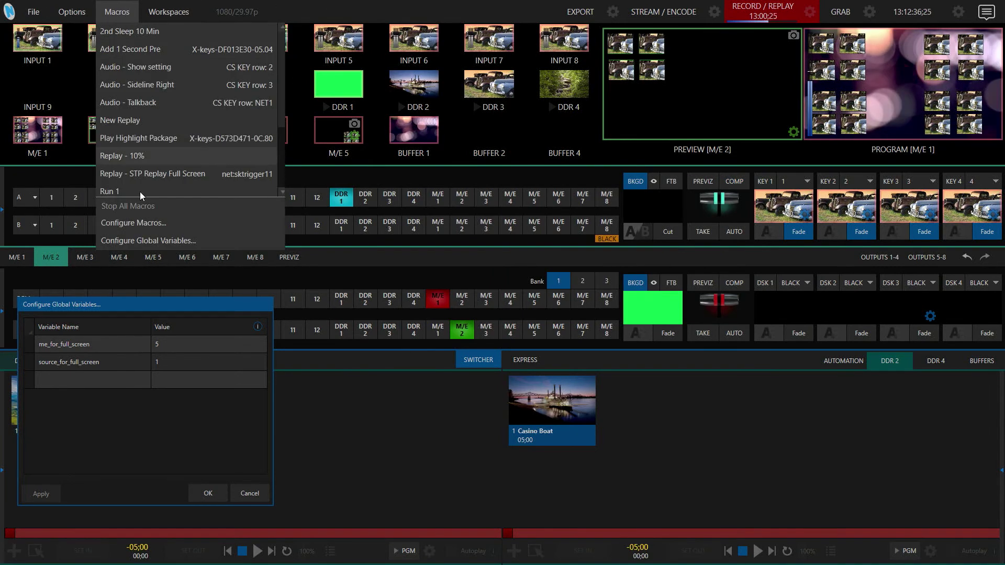
{"action": "left_click", "coordinate": [150, 222]}
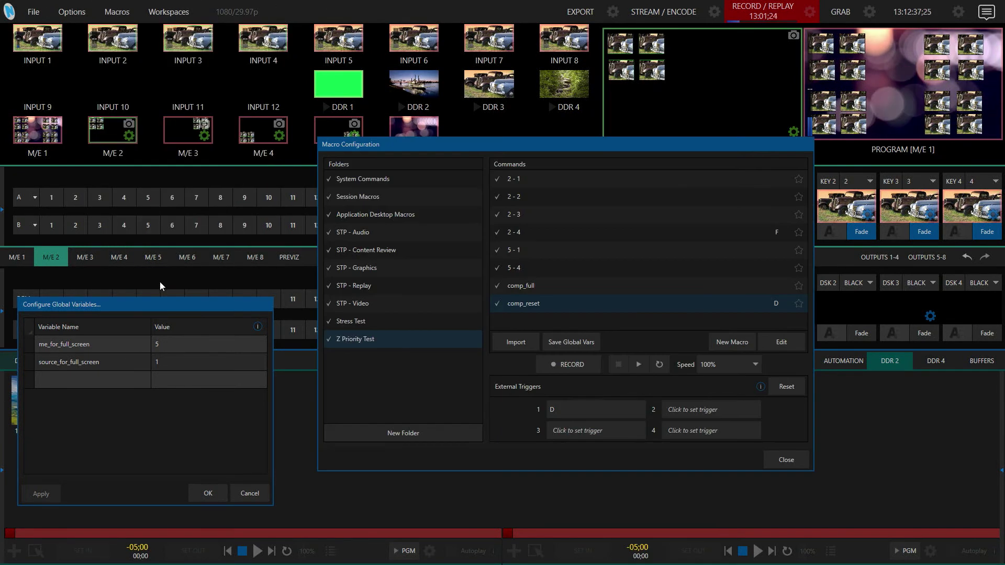
{"action": "left_click", "coordinate": [539, 290]}
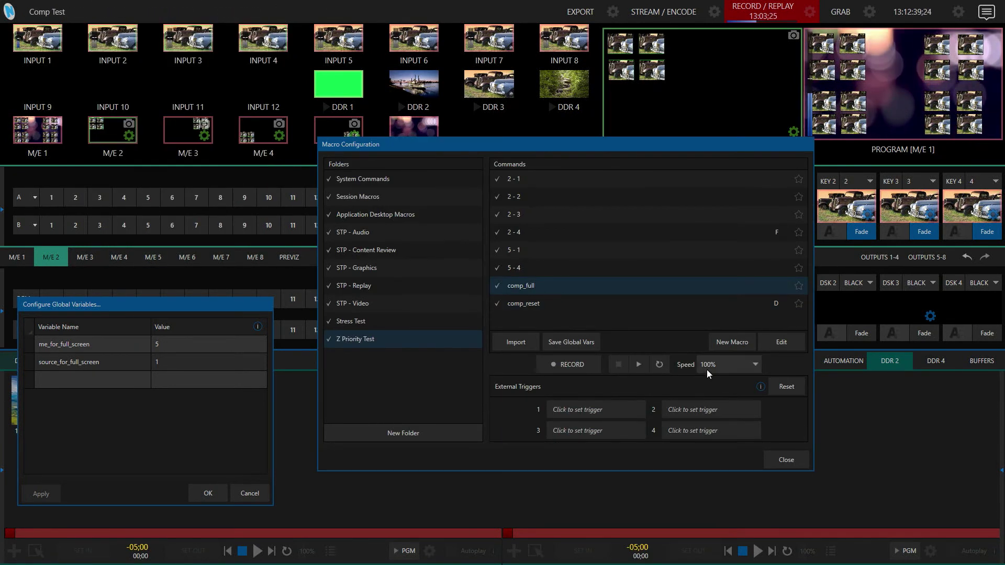
{"action": "left_click", "coordinate": [563, 305]}
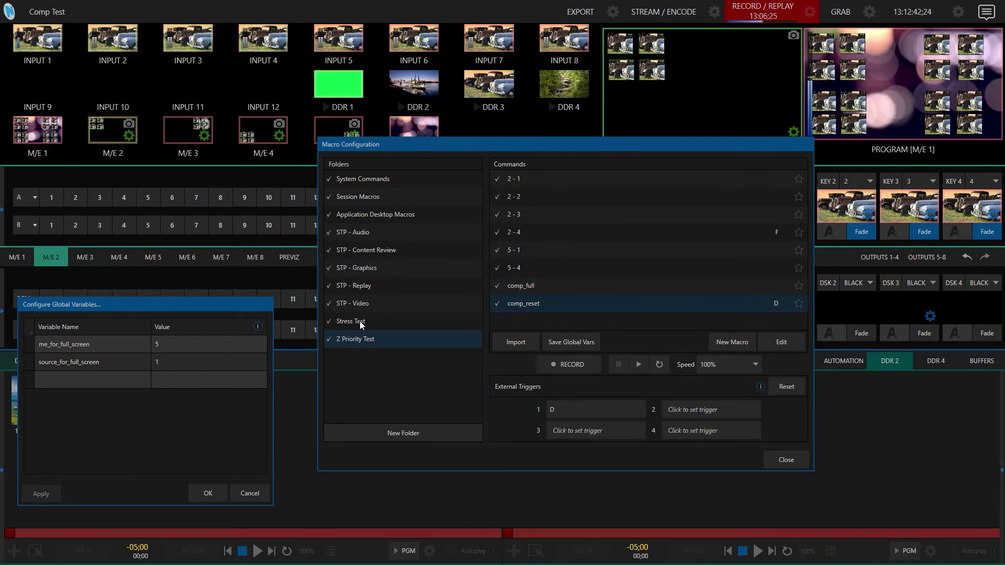
Test macros 2 - 4, 5 - 1 and 5 - 4, each followed by comp_reset, then the F and D hotkeys
{"action": "double_click", "coordinate": [518, 230]}
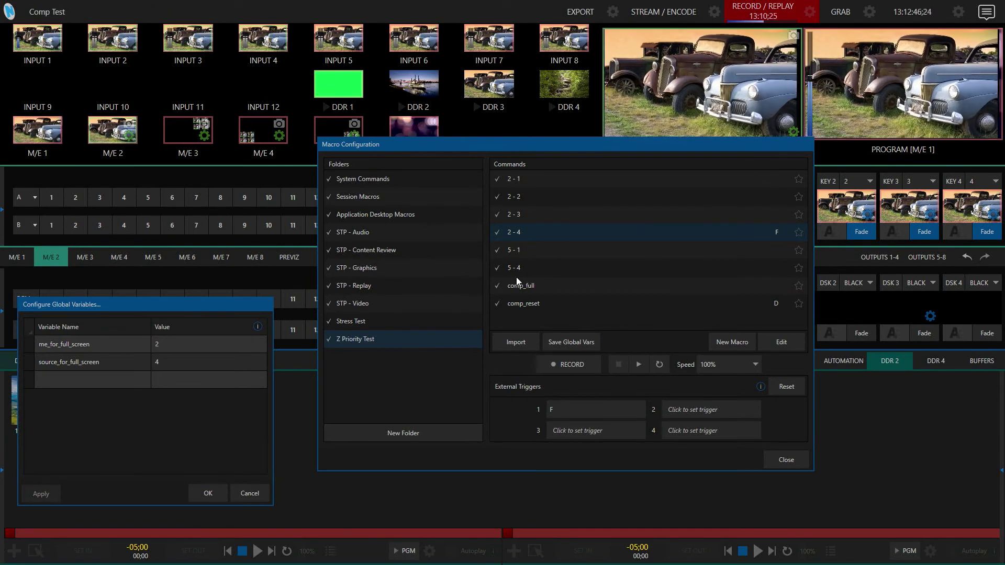
{"action": "double_click", "coordinate": [529, 302]}
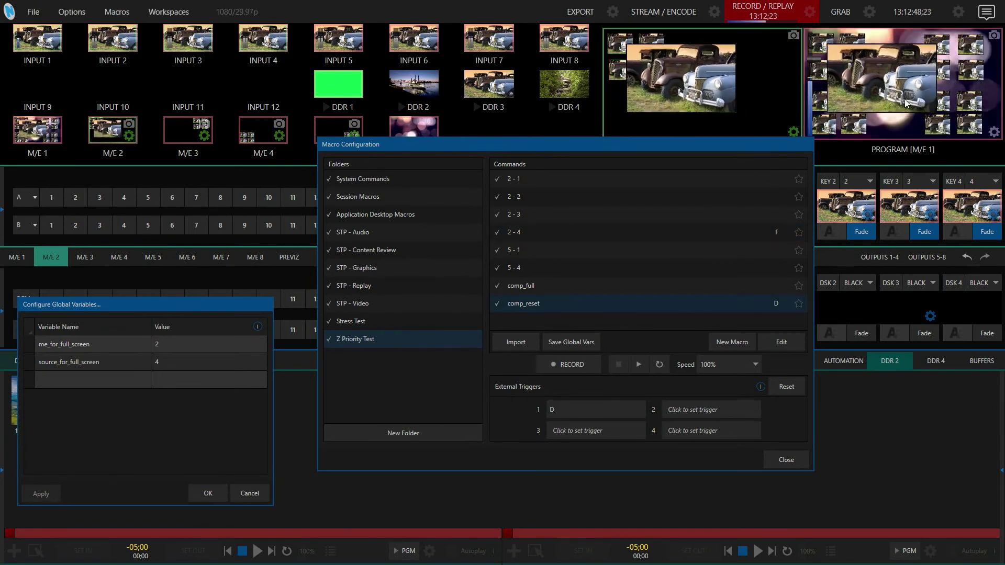
{"action": "double_click", "coordinate": [528, 250]}
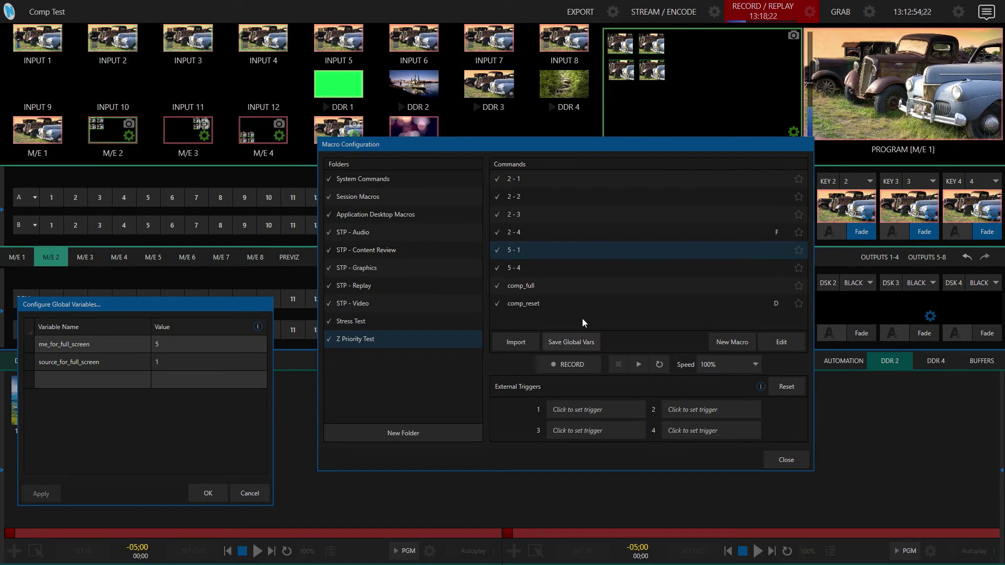
{"action": "double_click", "coordinate": [526, 304]}
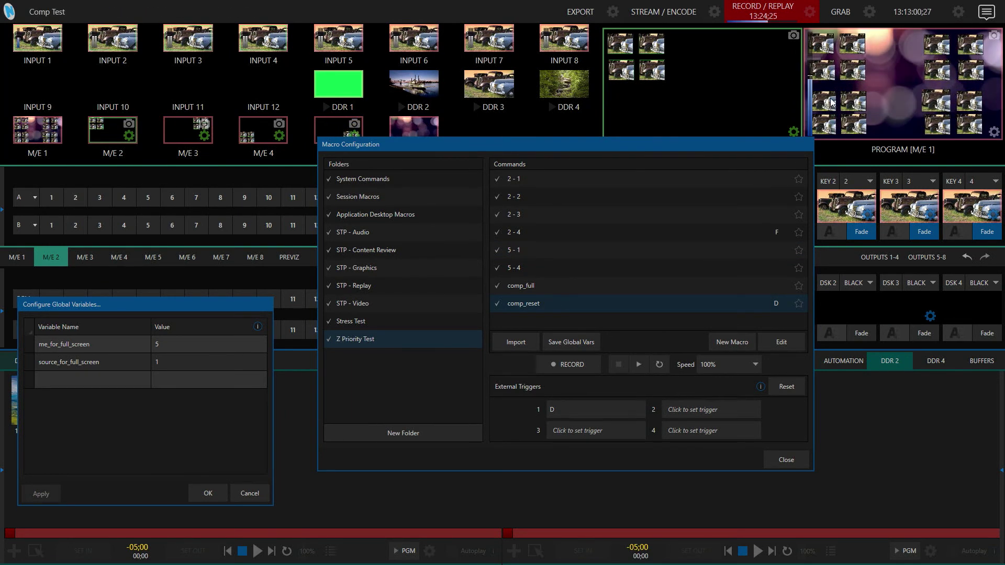
{"action": "double_click", "coordinate": [529, 269]}
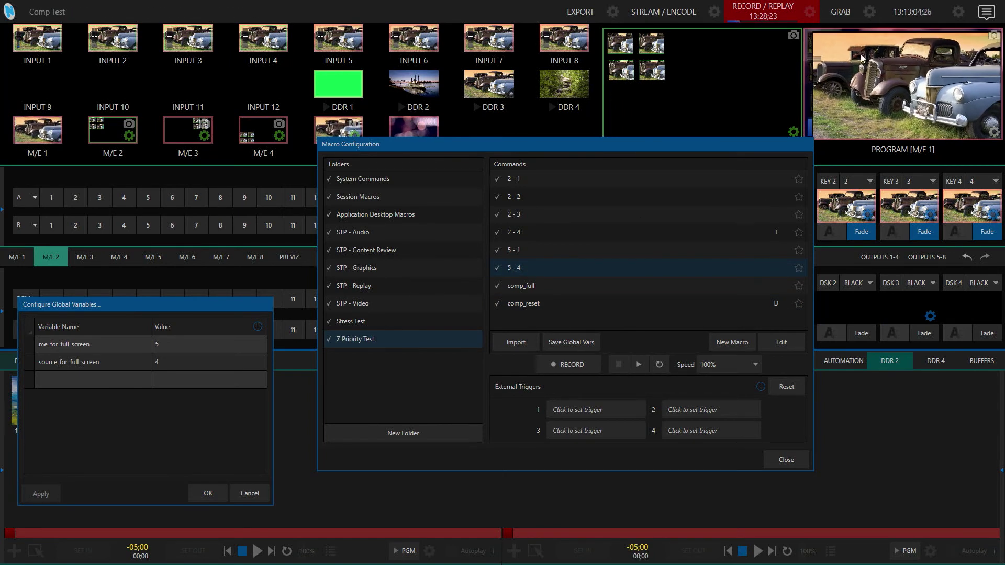
{"action": "double_click", "coordinate": [531, 304]}
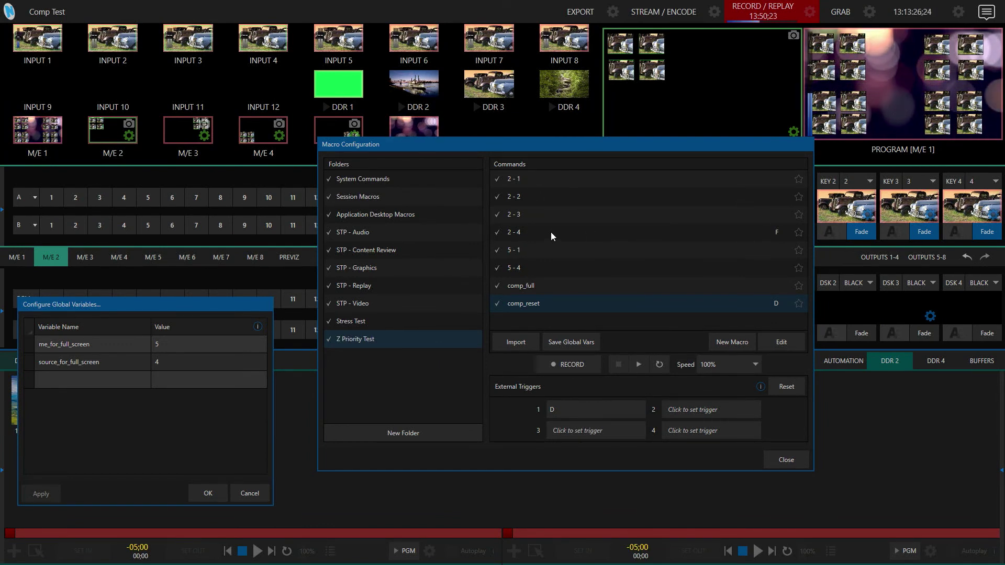
{"action": "key", "text": "f"}
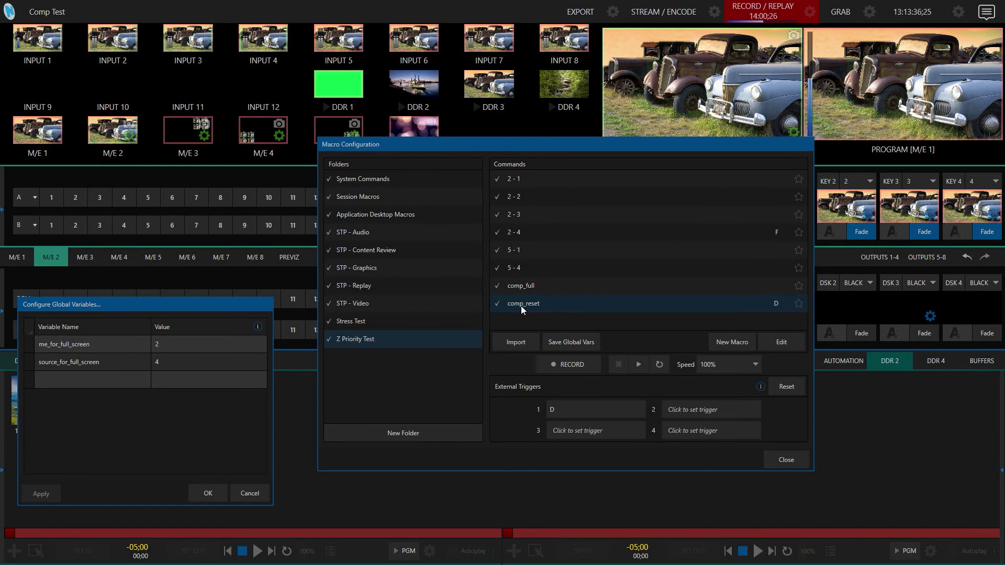
{"action": "key", "text": "d"}
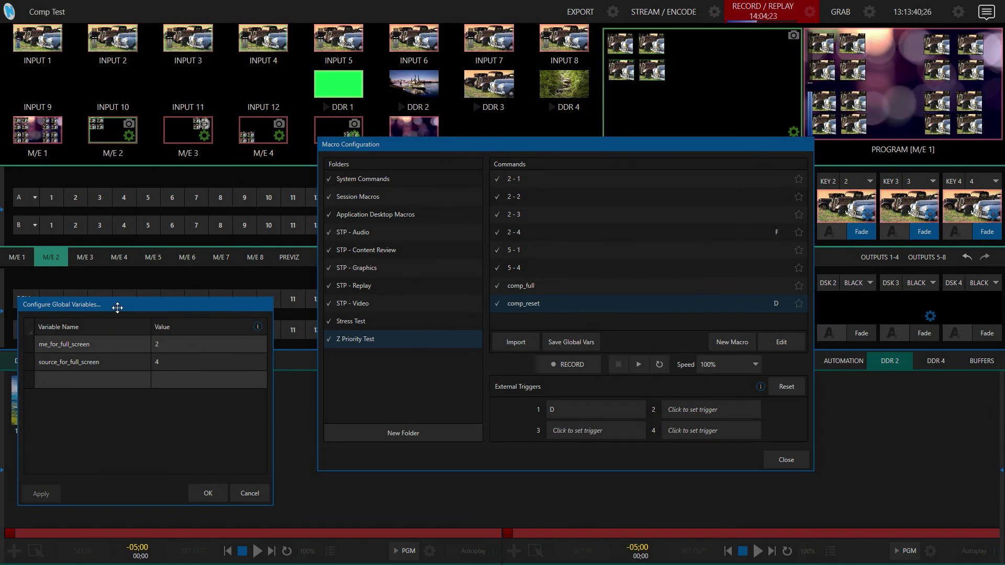
Move the Configure Global Variables window up and to the right
{"action": "left_click_drag", "start_coordinate": [118, 307], "coordinate": [144, 254]}
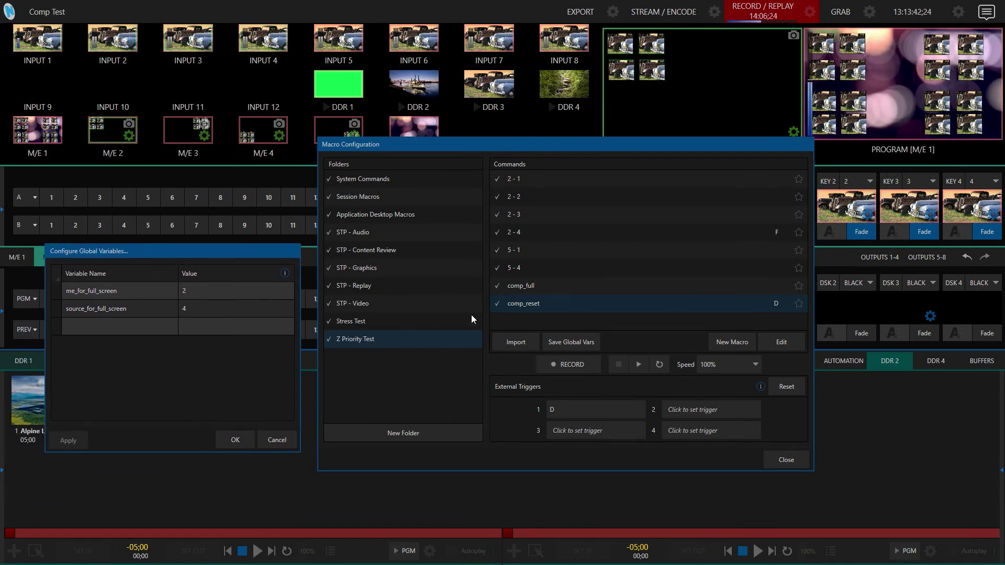